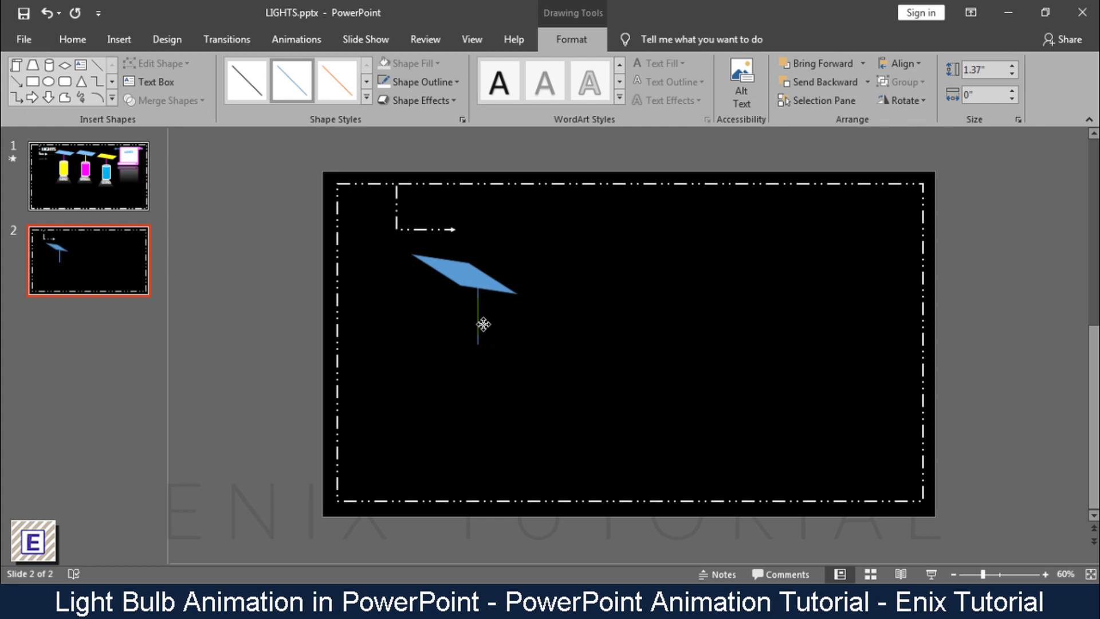
- Give the vertical line below the parallelogram a custom magenta-pink outline color and a thicker line weight
click(418, 84)
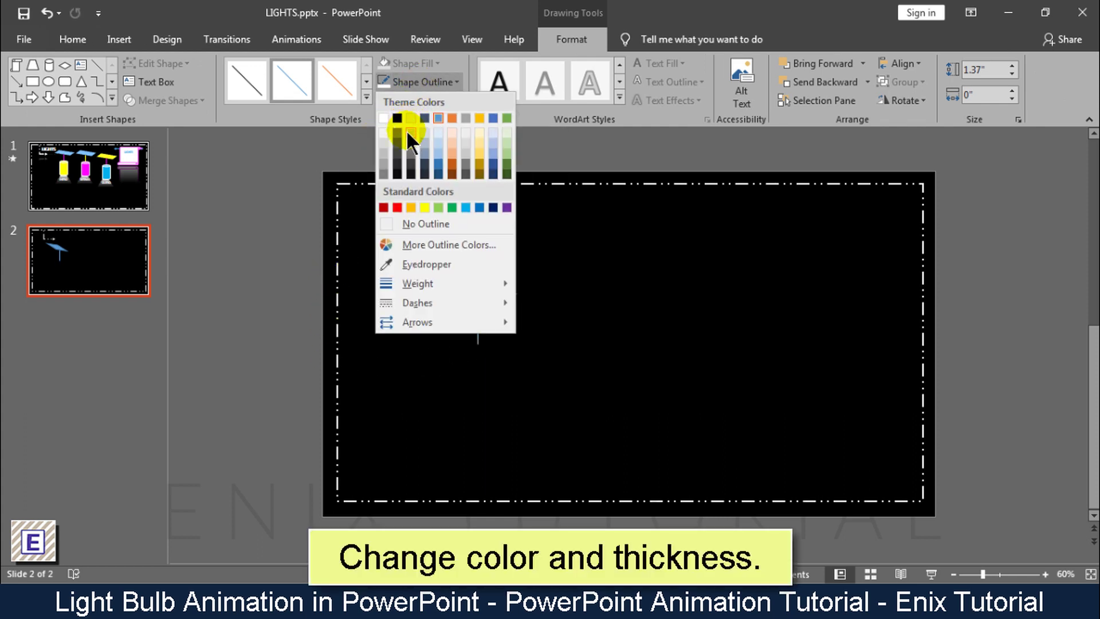
click(422, 245)
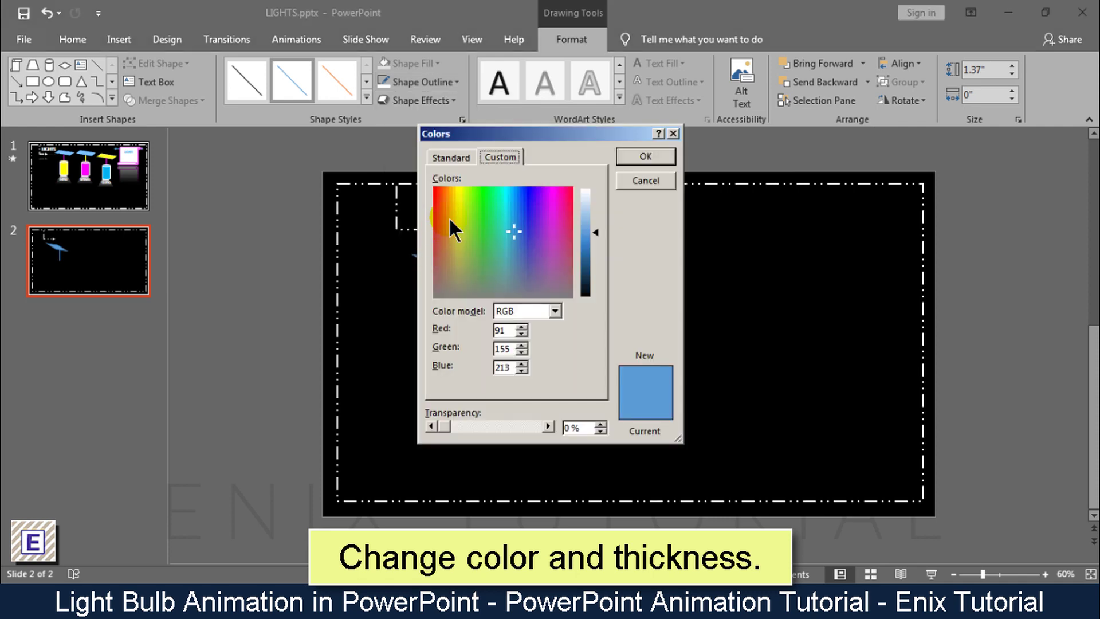
click(555, 198)
click(634, 160)
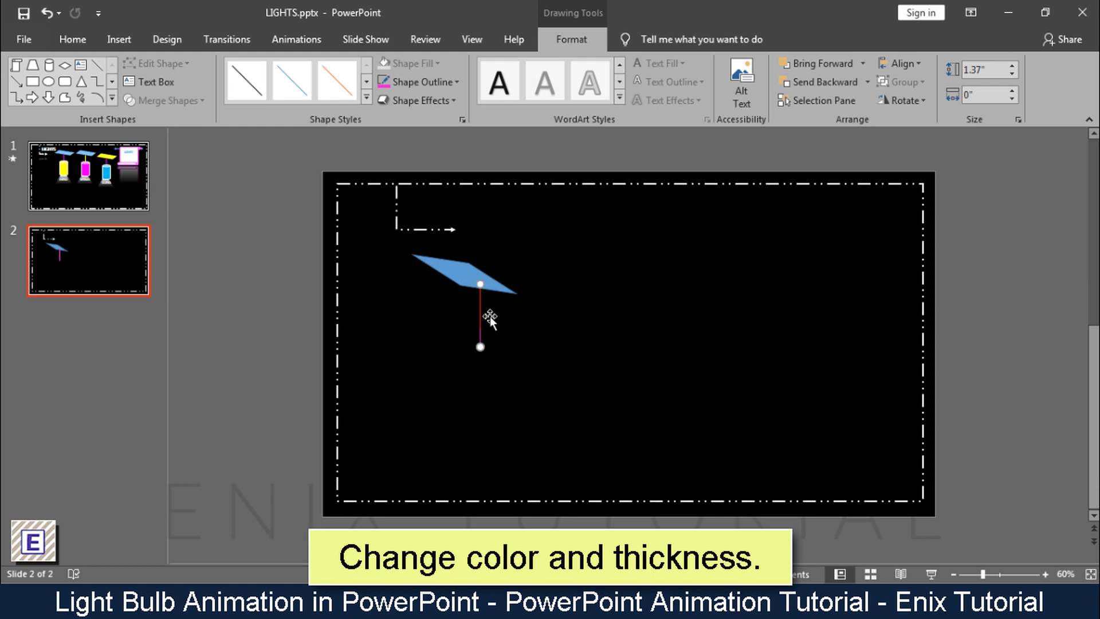
click(423, 84)
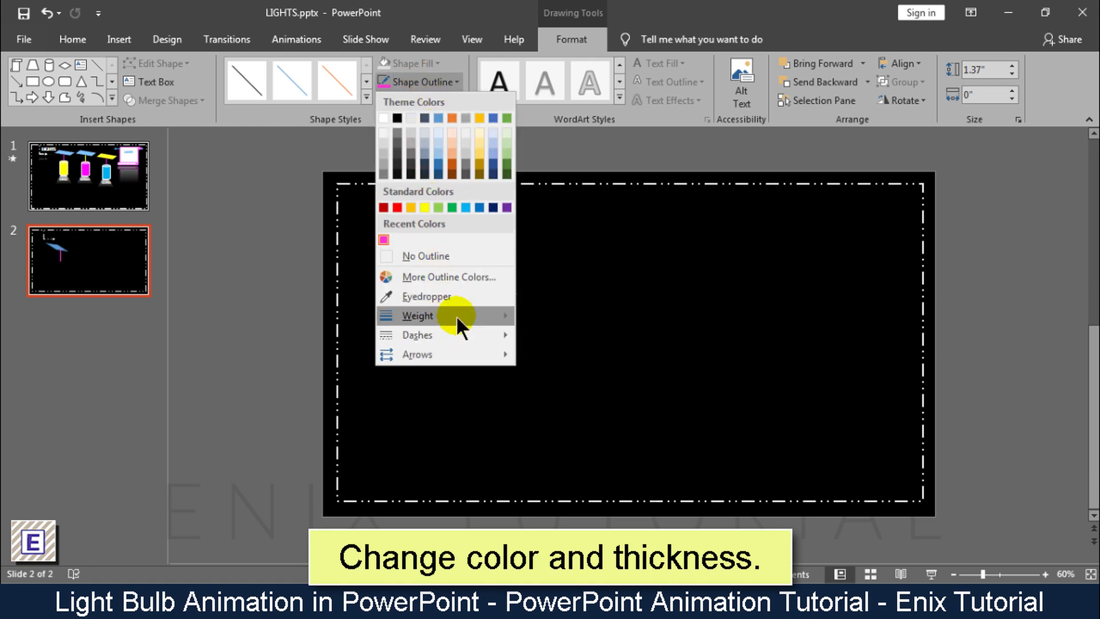
mouse_move(456, 314)
click(569, 421)
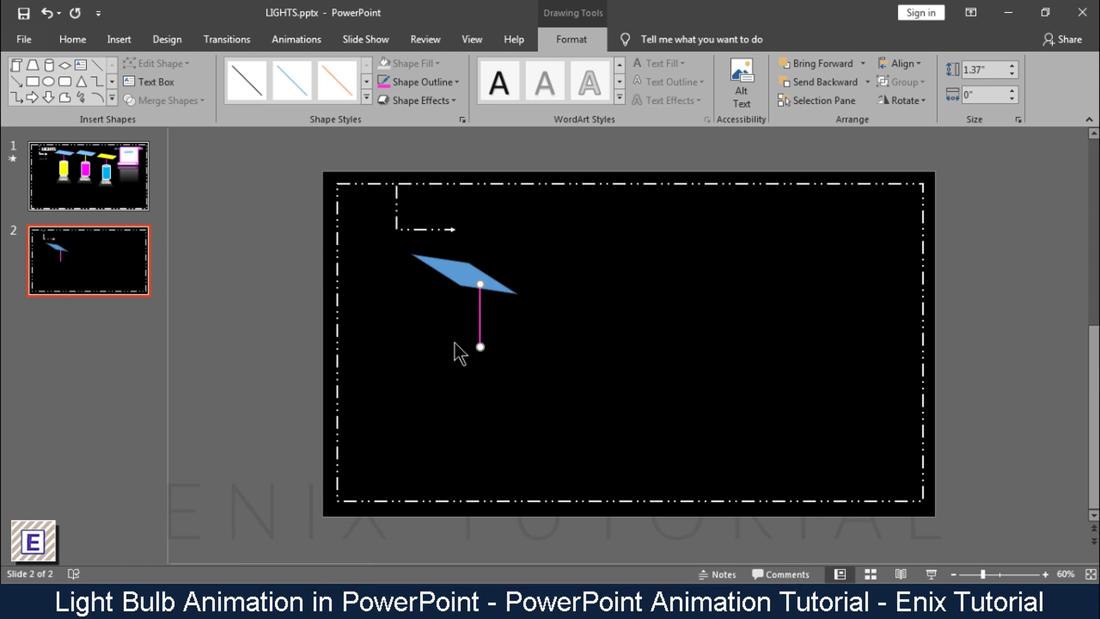
- Shift the pink line slightly to the right beneath the blue parallelogram
click(302, 325)
drag(483, 327, 492, 324)
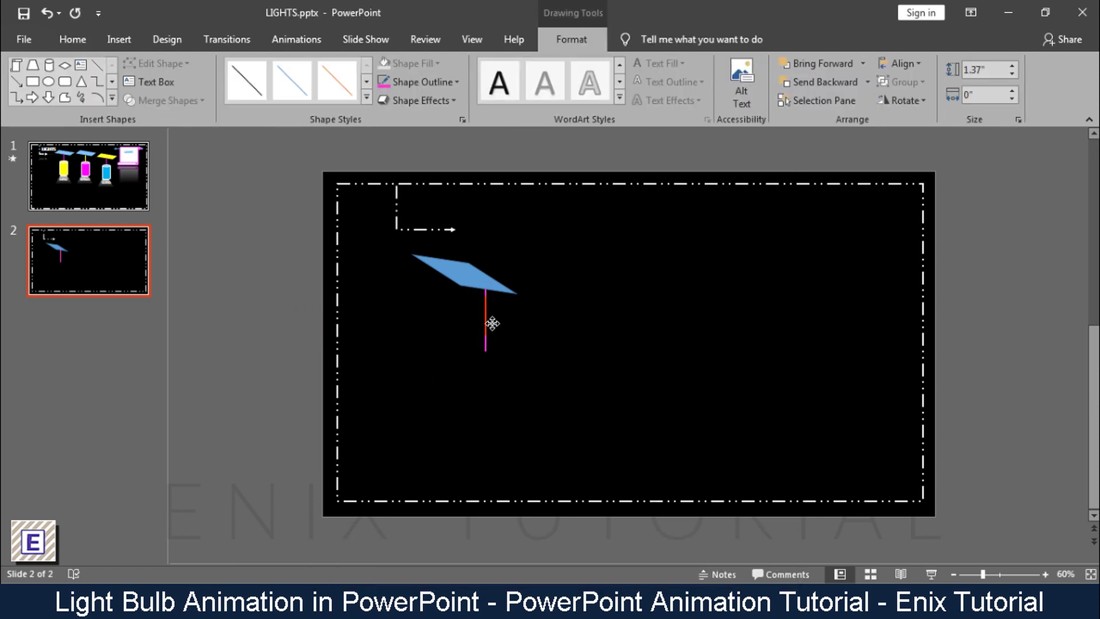
click(286, 300)
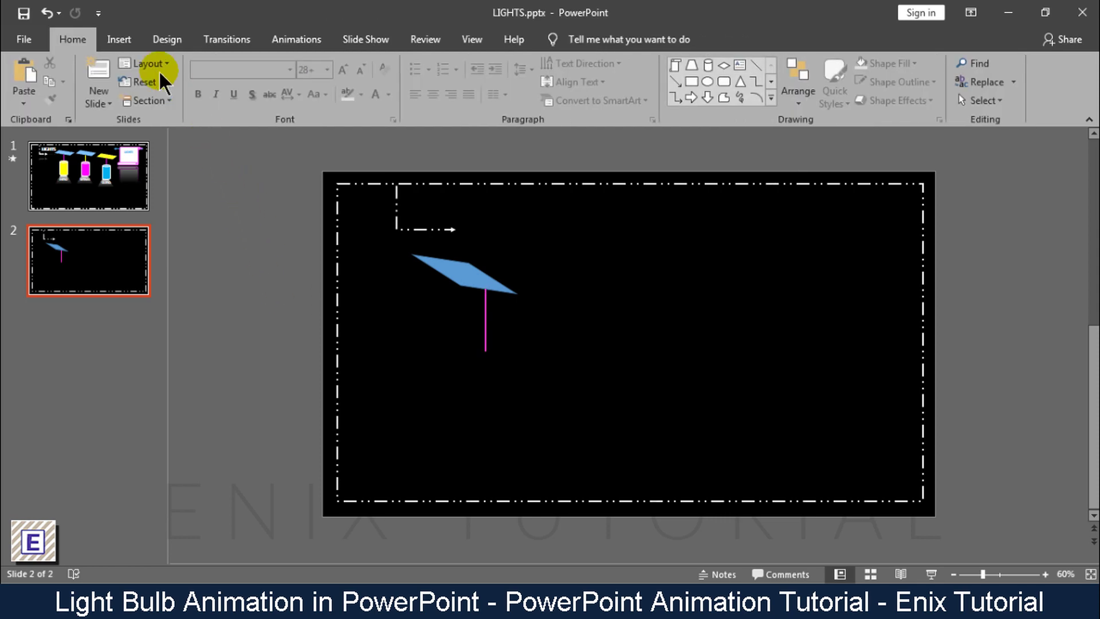
- Insert a cylinder about 1.33" high and 1.05" wide at the lower end of the pink line
click(127, 37)
click(261, 91)
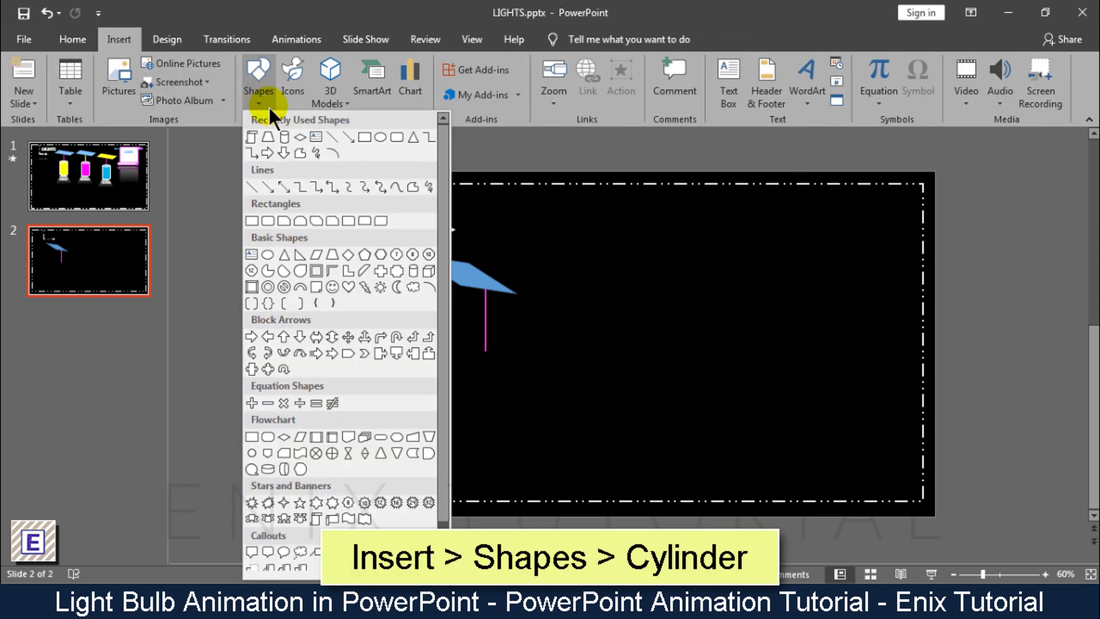
click(412, 270)
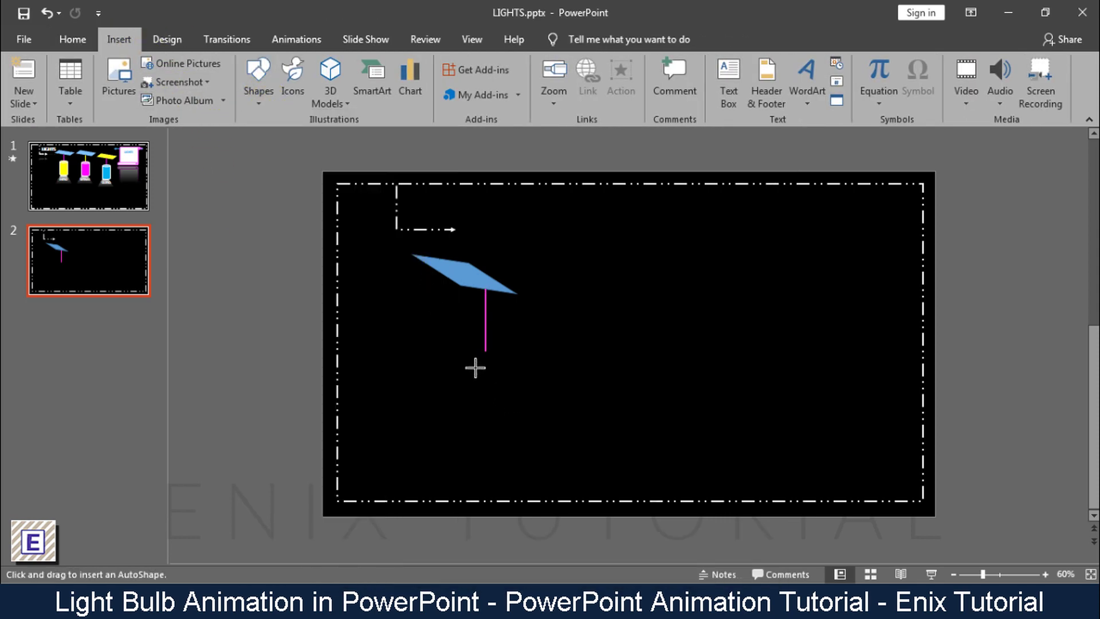
drag(464, 351, 502, 387)
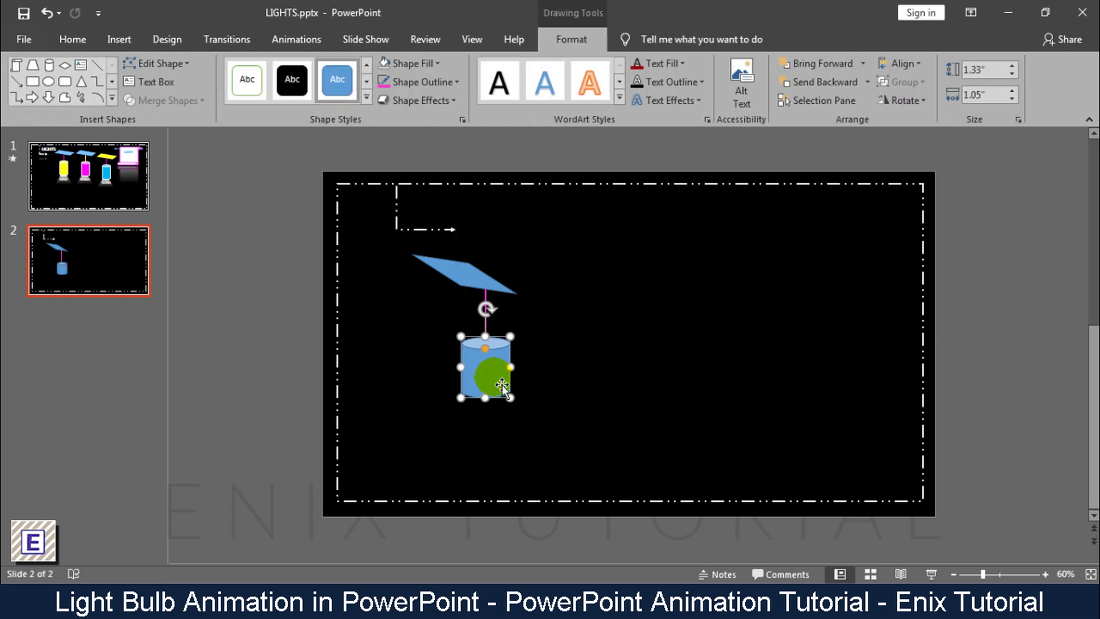
- Give the cylinder a white outline and a standard yellow fill
click(417, 82)
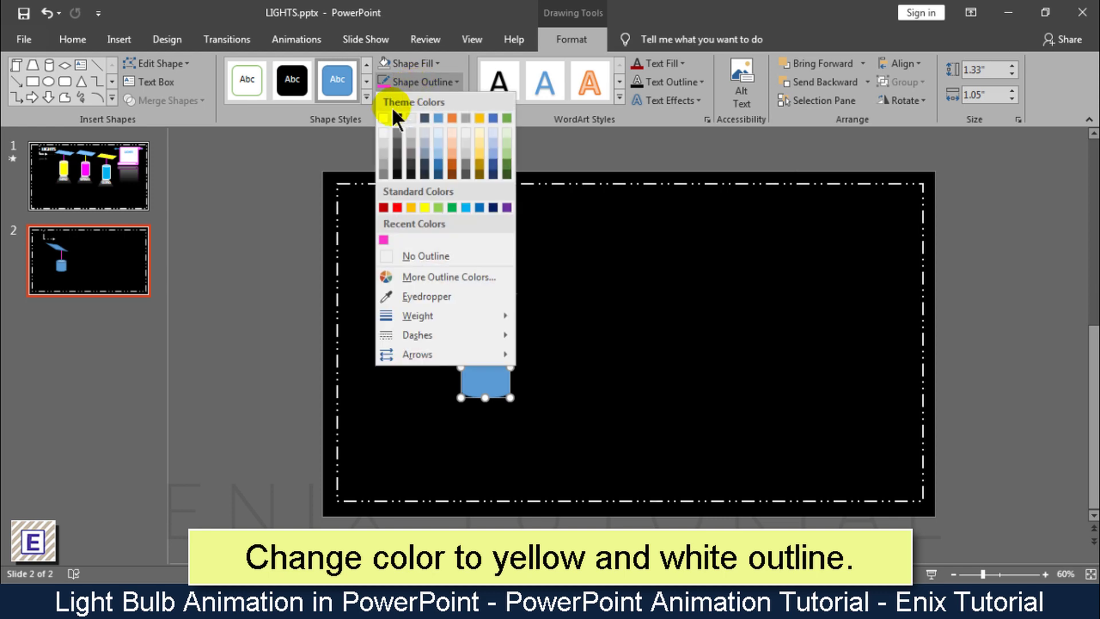
click(383, 117)
click(414, 63)
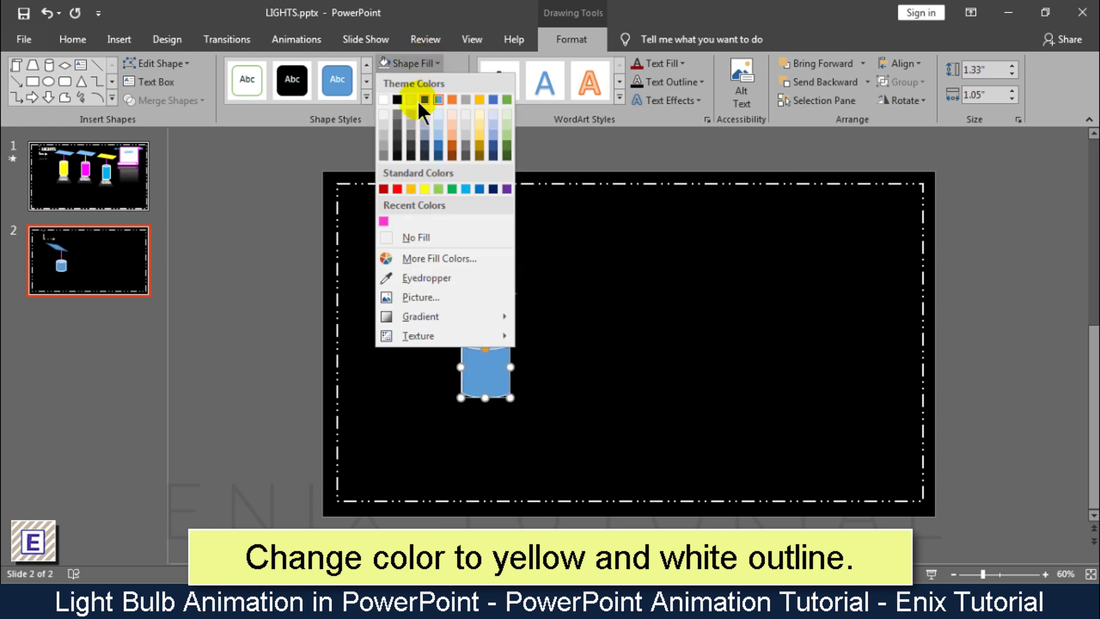
click(424, 189)
click(274, 249)
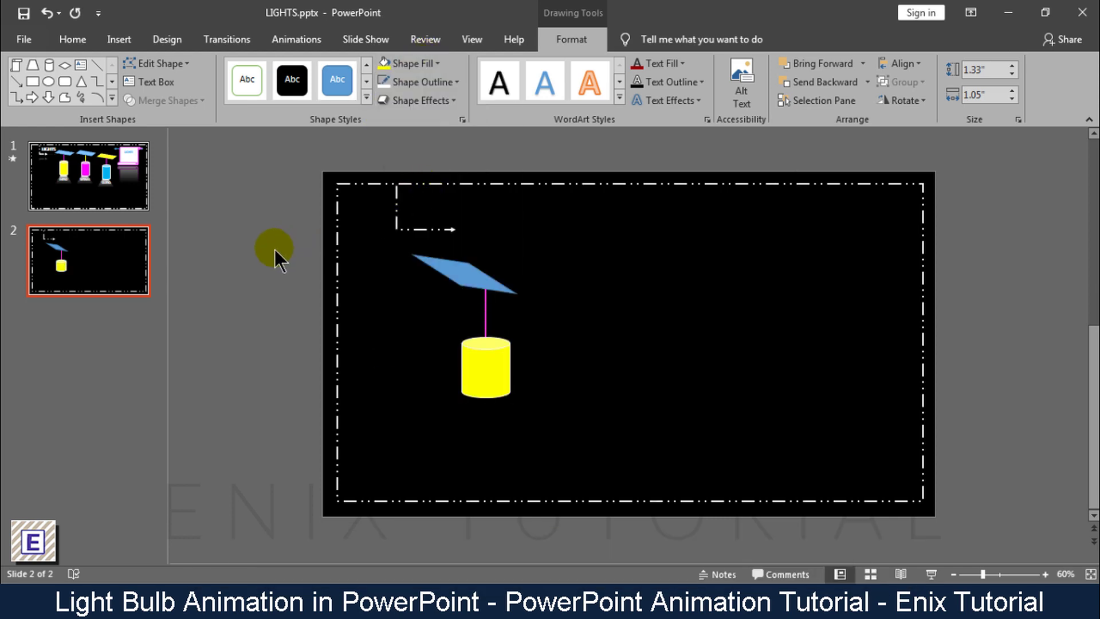
- Change the fill of the tilted parallelogram to the standard light blue
click(434, 273)
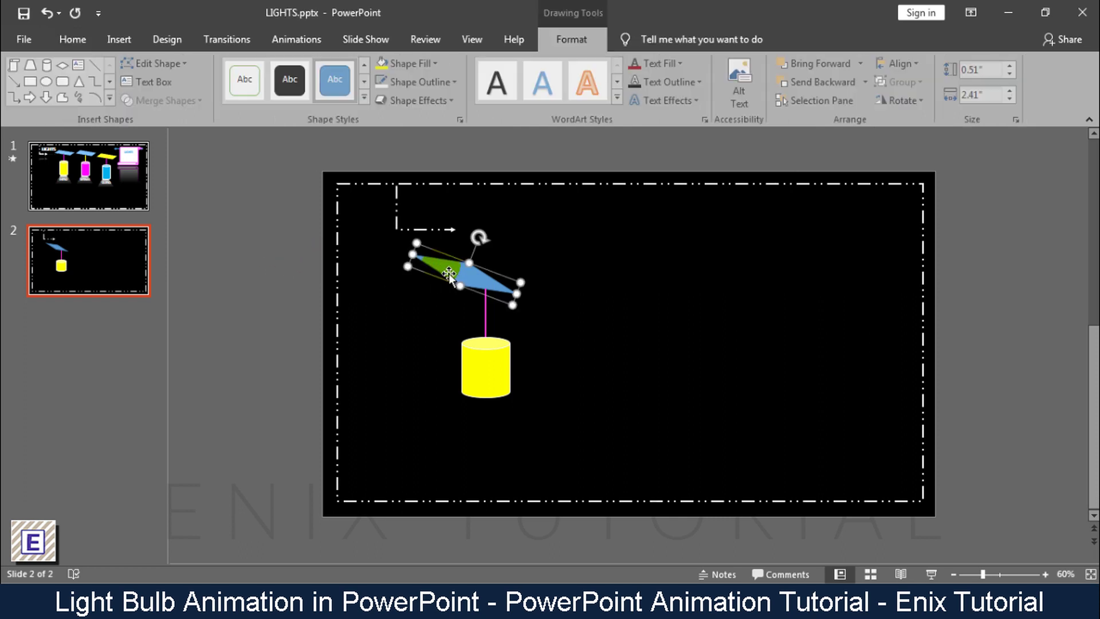
click(421, 66)
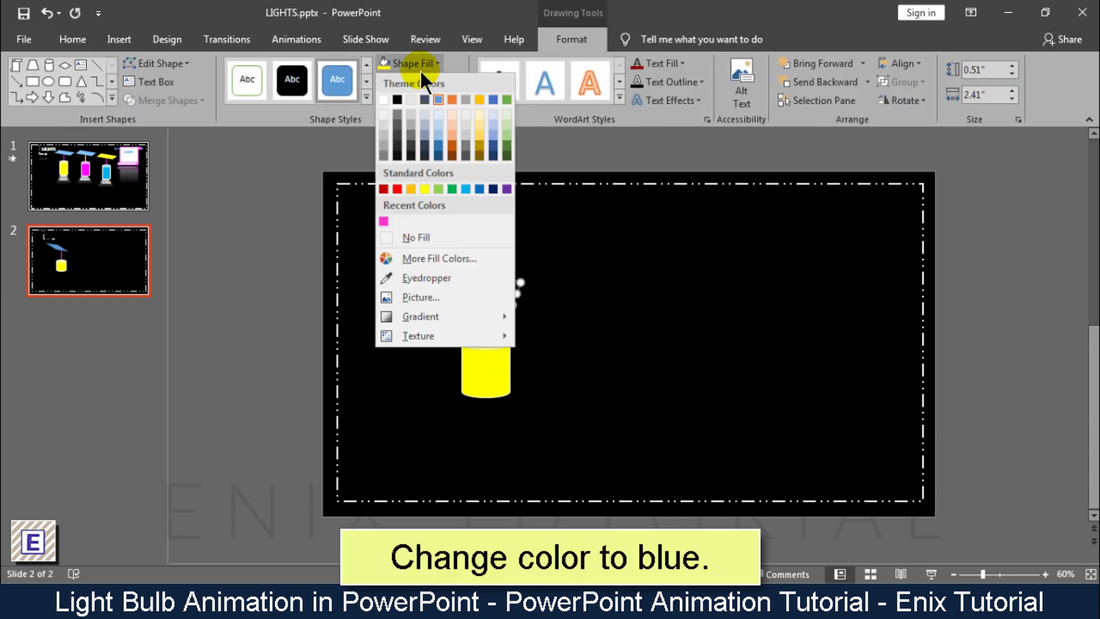
click(465, 187)
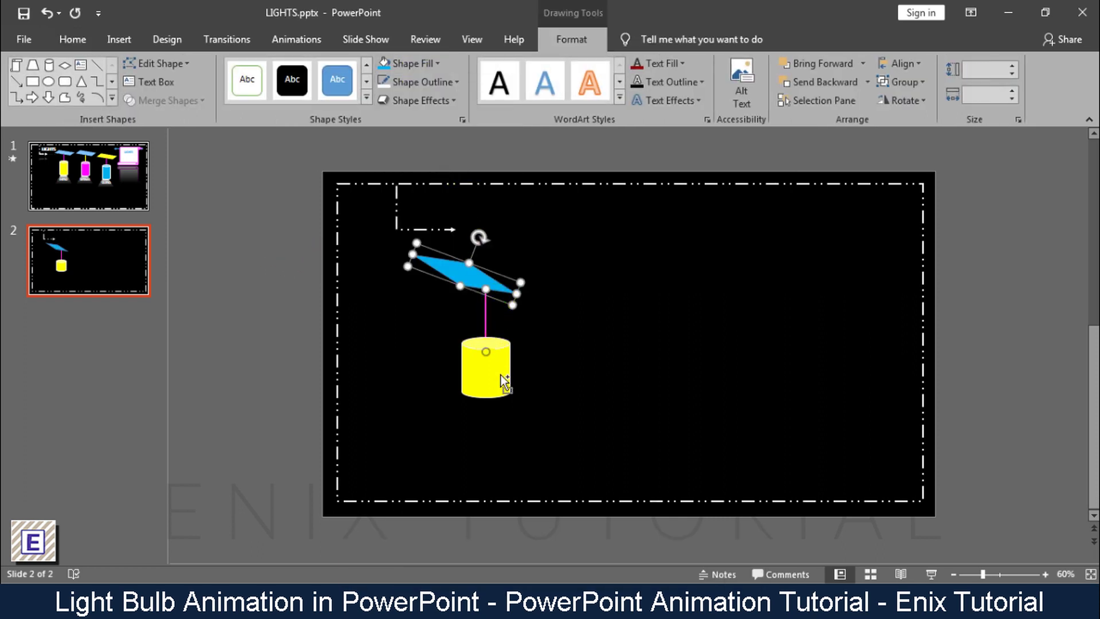
click(248, 342)
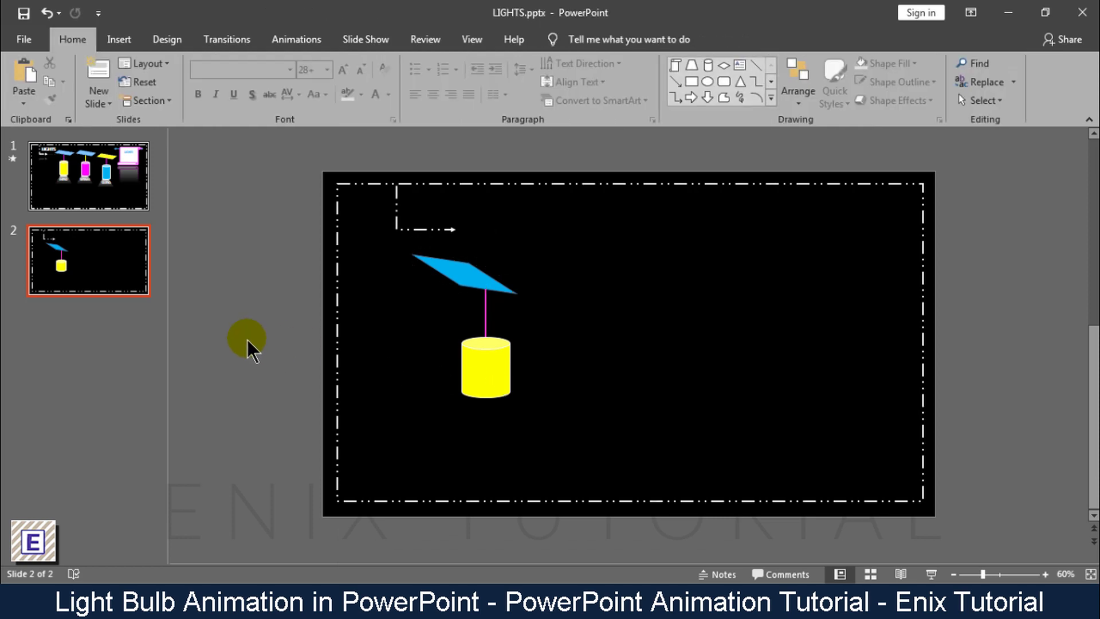
- Insert a trapezoid about 1.18" high and 1.41" wide and place it directly beneath the yellow cylinder
click(118, 39)
click(259, 85)
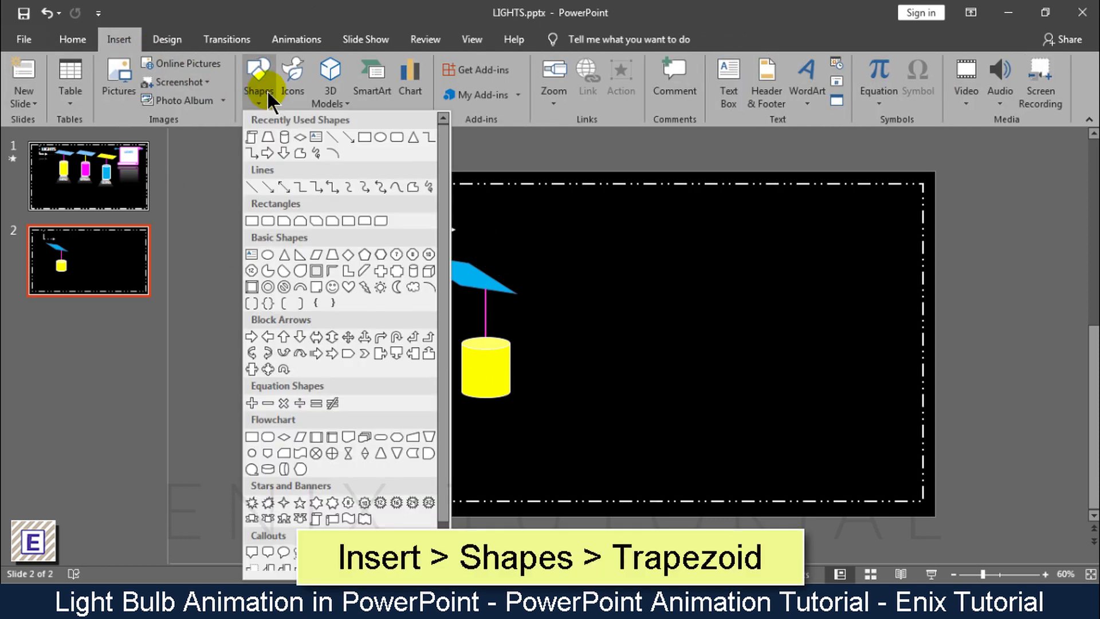
click(330, 254)
mouse_move(506, 455)
mouse_down()
mouse_move(541, 471)
mouse_move(530, 476)
mouse_up()
drag(483, 437, 495, 421)
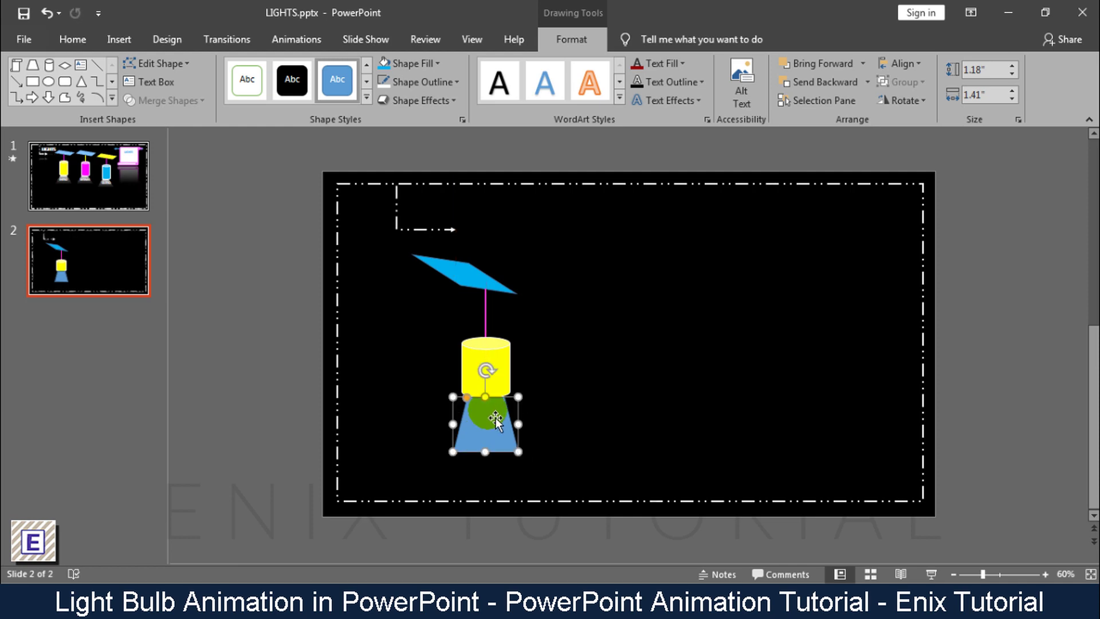
- Apply the 10 pt soft edges preset to the trapezoid
right_click(488, 412)
click(526, 386)
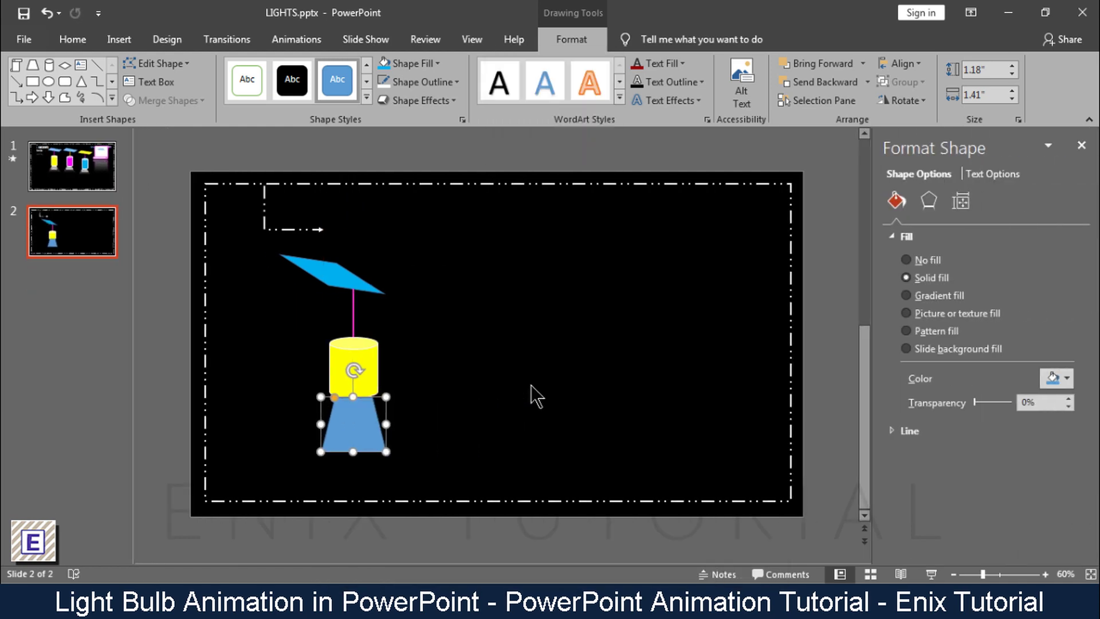
click(924, 209)
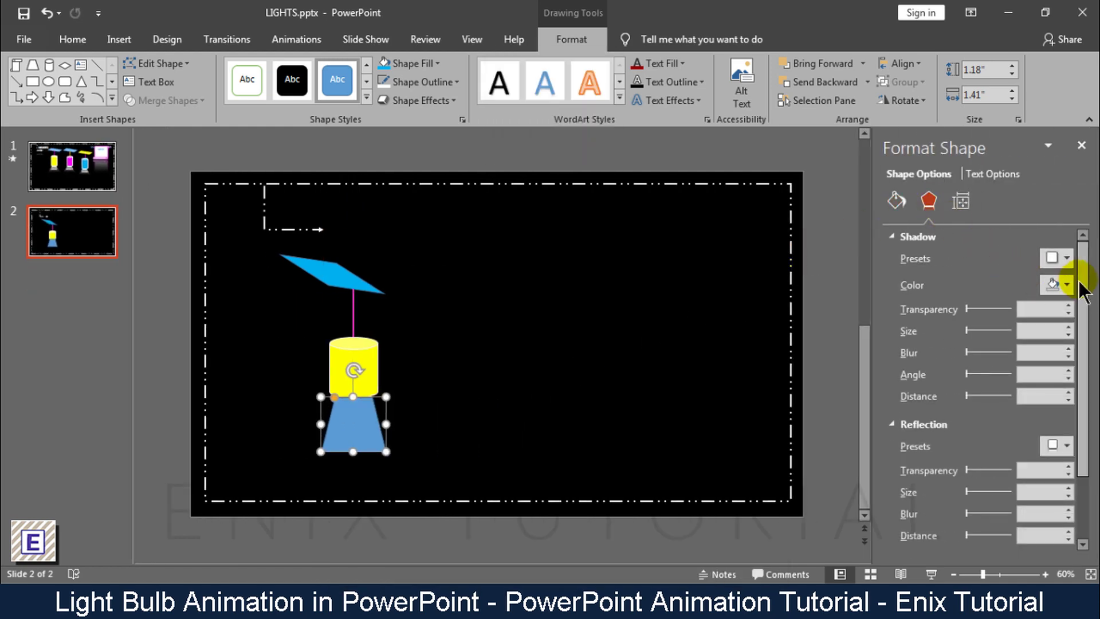
scroll(1073, 315, down, 3)
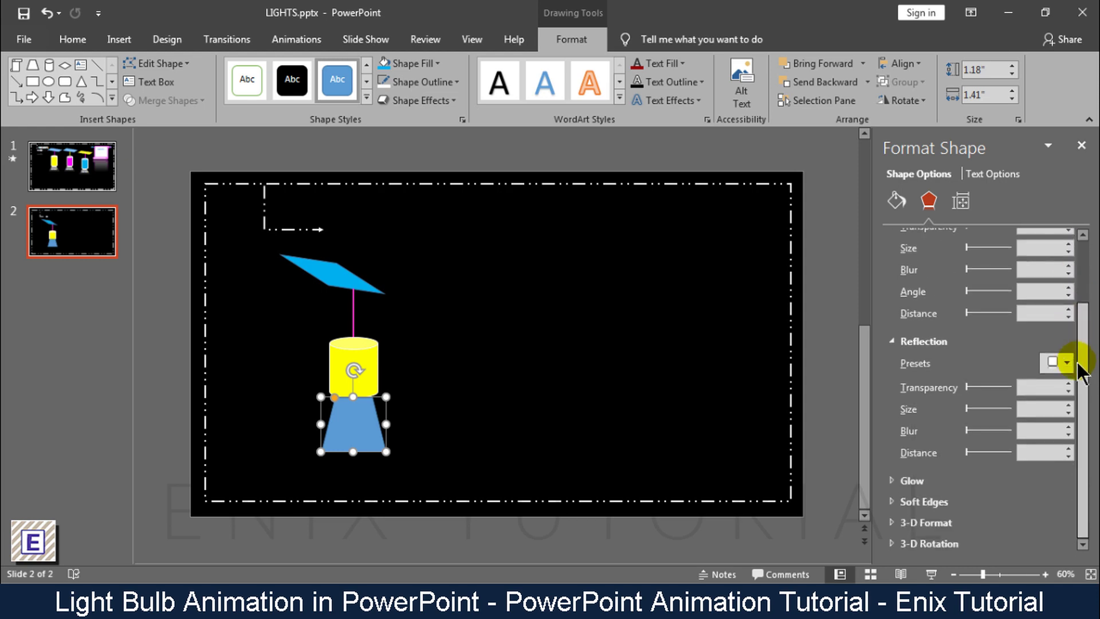
click(893, 502)
scroll(1066, 390, down, 1)
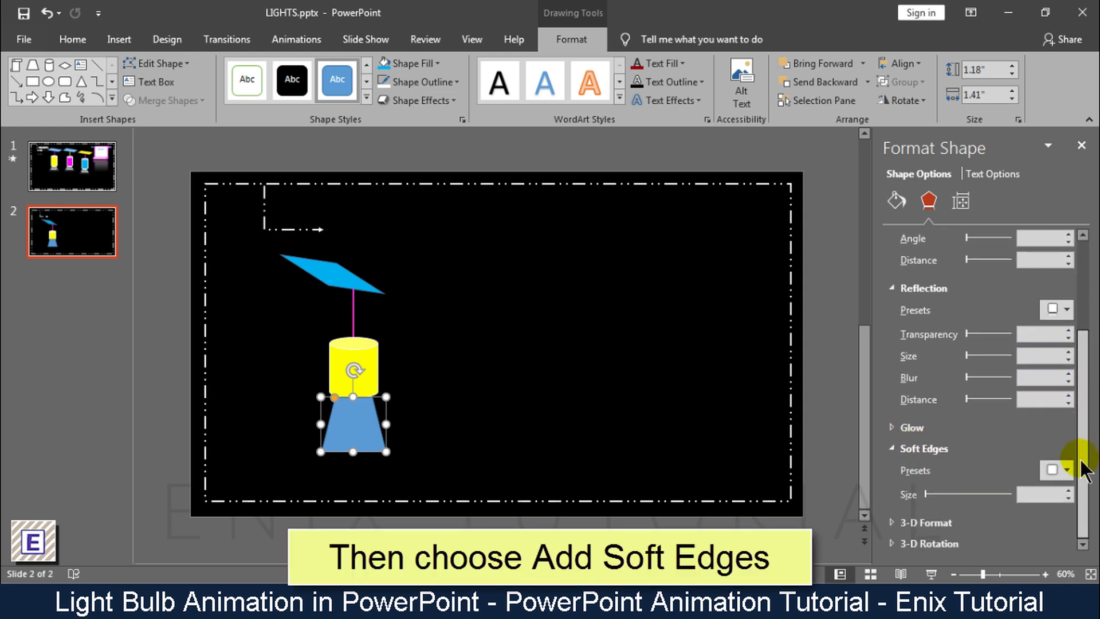
click(1054, 470)
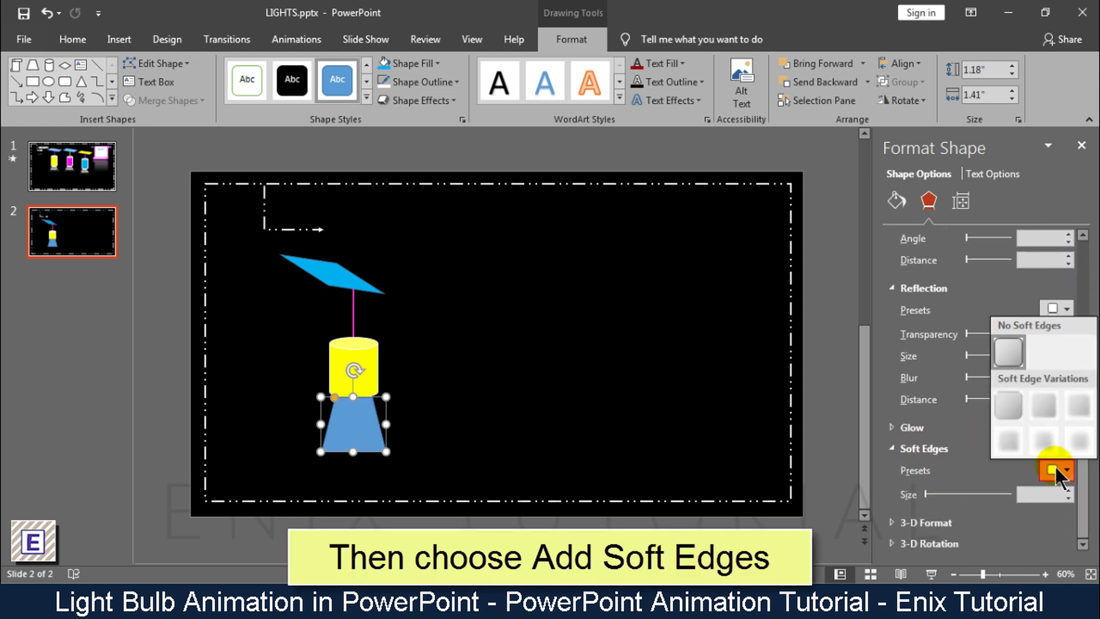
click(1015, 442)
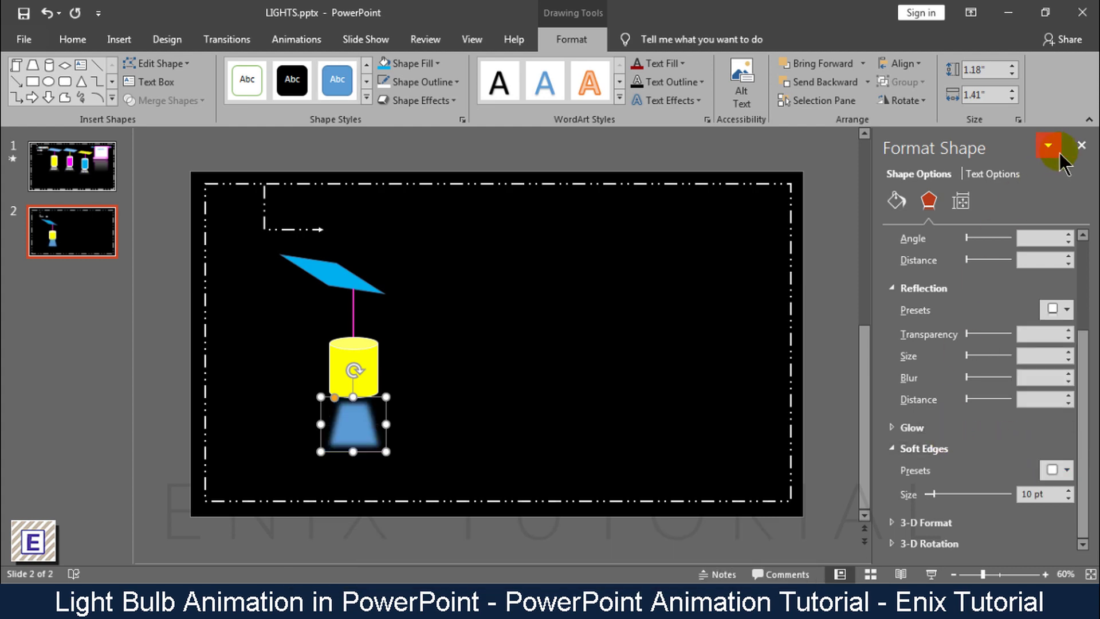
- Switch the trapezoid to a gradient fill and make its first gradient stop white
click(1082, 350)
drag(1082, 349, 1010, 241)
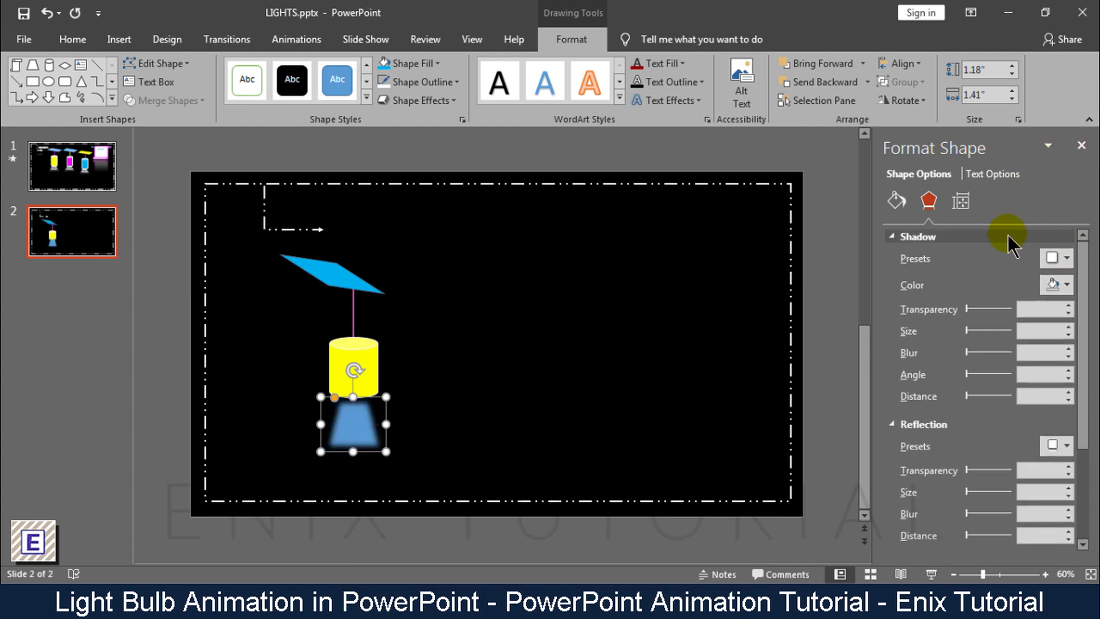
click(895, 202)
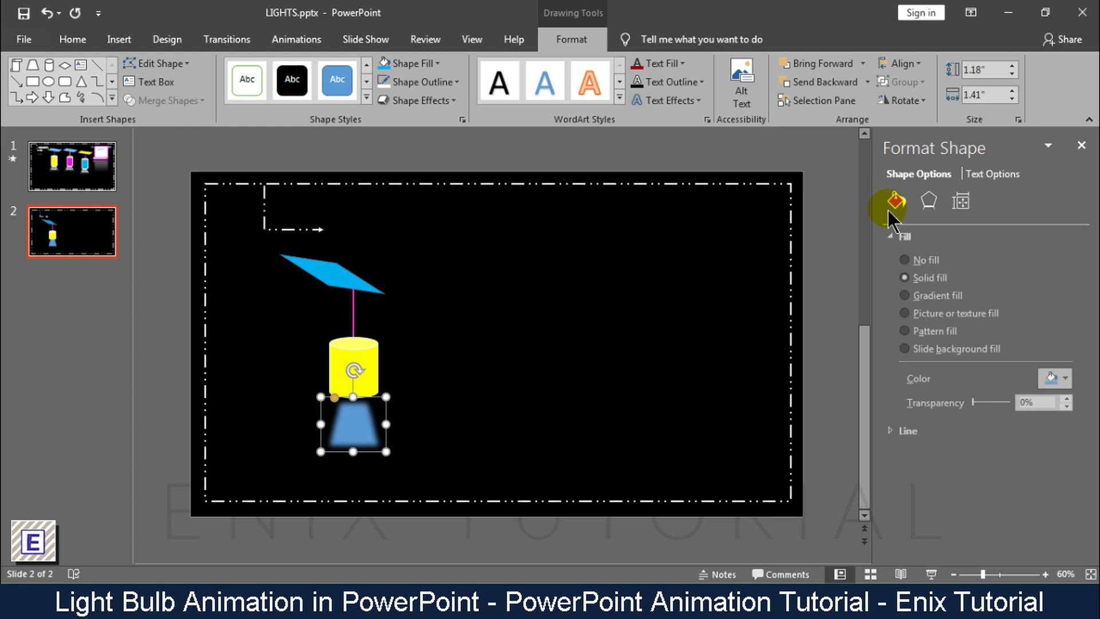
click(920, 295)
drag(1081, 405, 1062, 490)
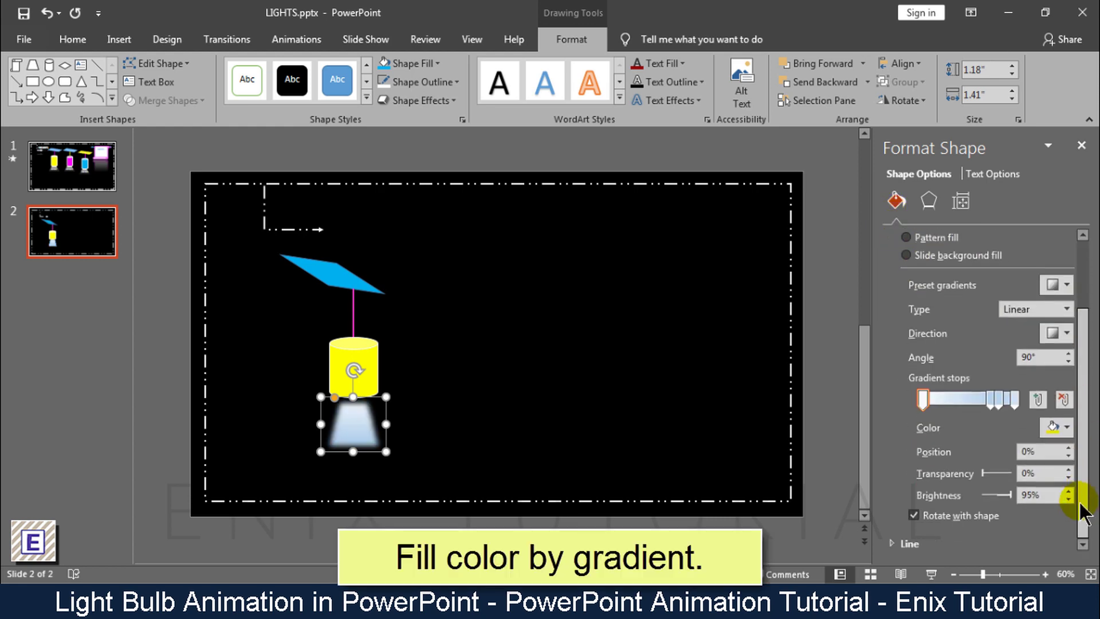
click(1053, 429)
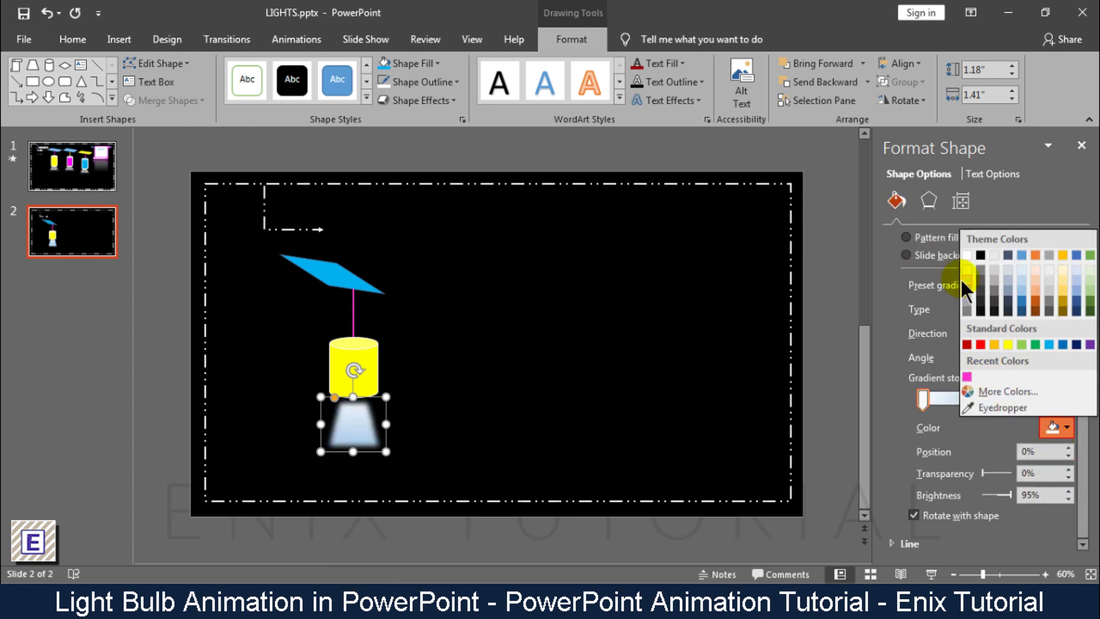
click(968, 254)
- Set the trapezoid's remaining three gradient stops to white and move the shape up slightly against the cylinder's base
click(986, 392)
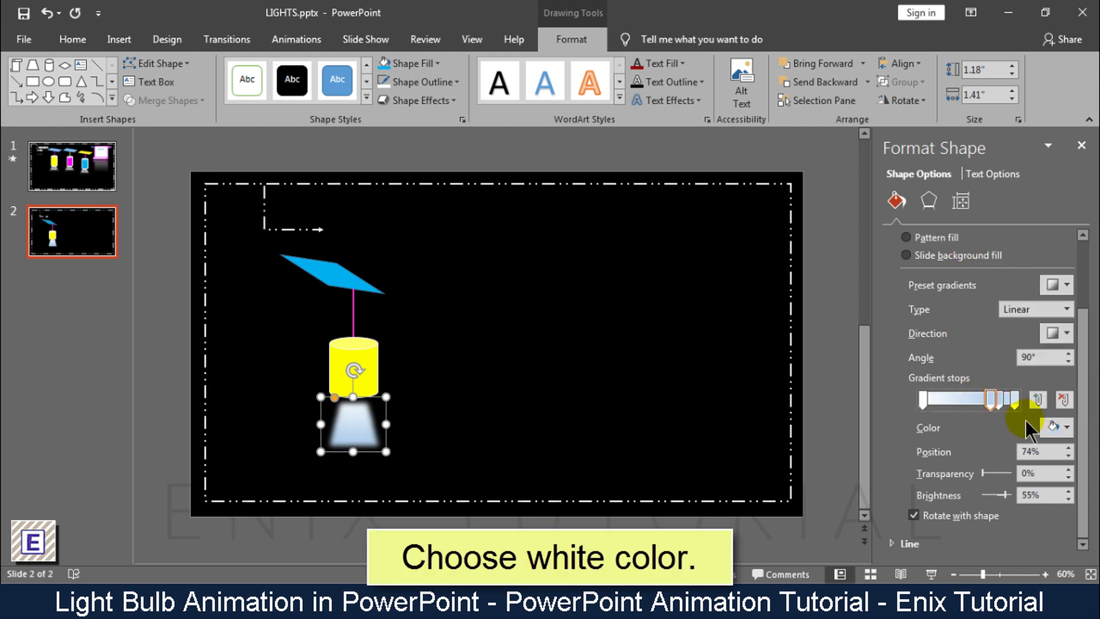
click(1051, 427)
click(966, 256)
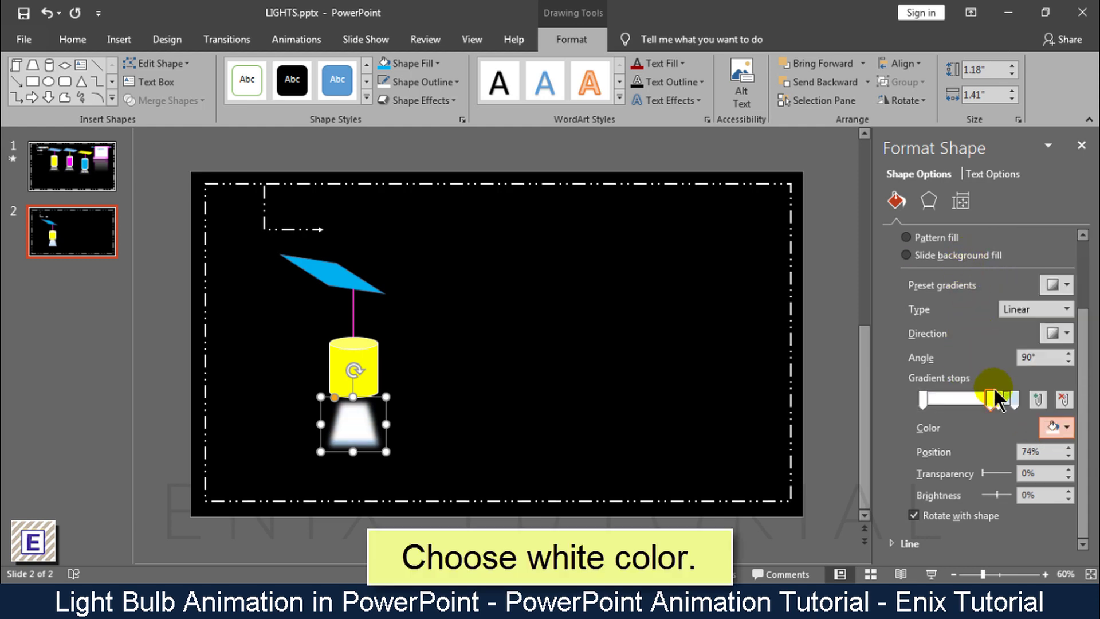
click(999, 398)
click(1046, 425)
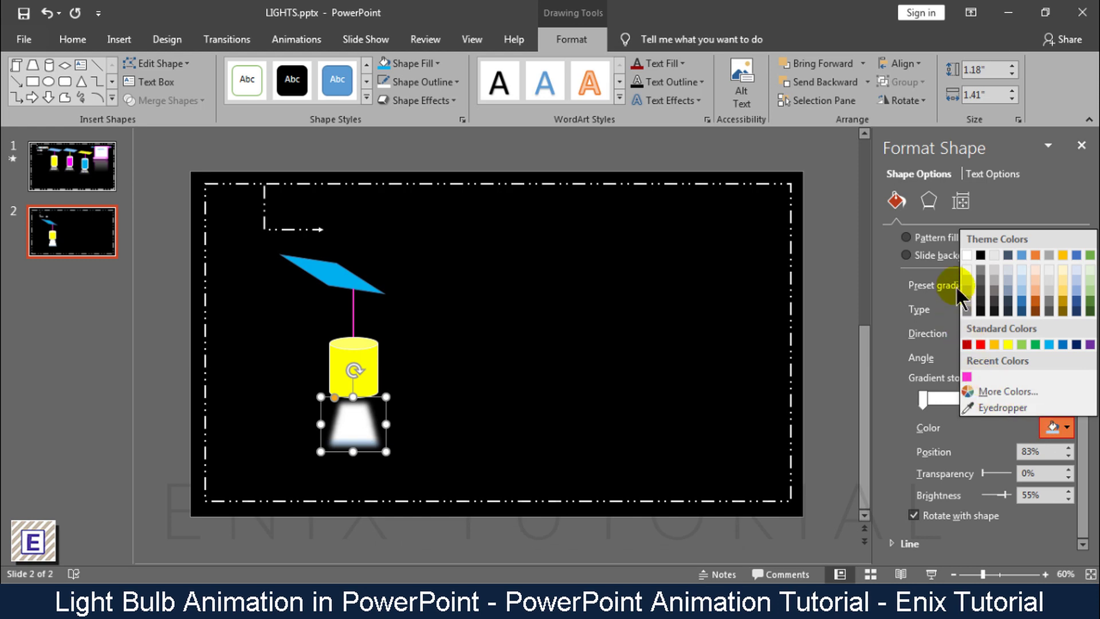
click(967, 253)
click(1013, 399)
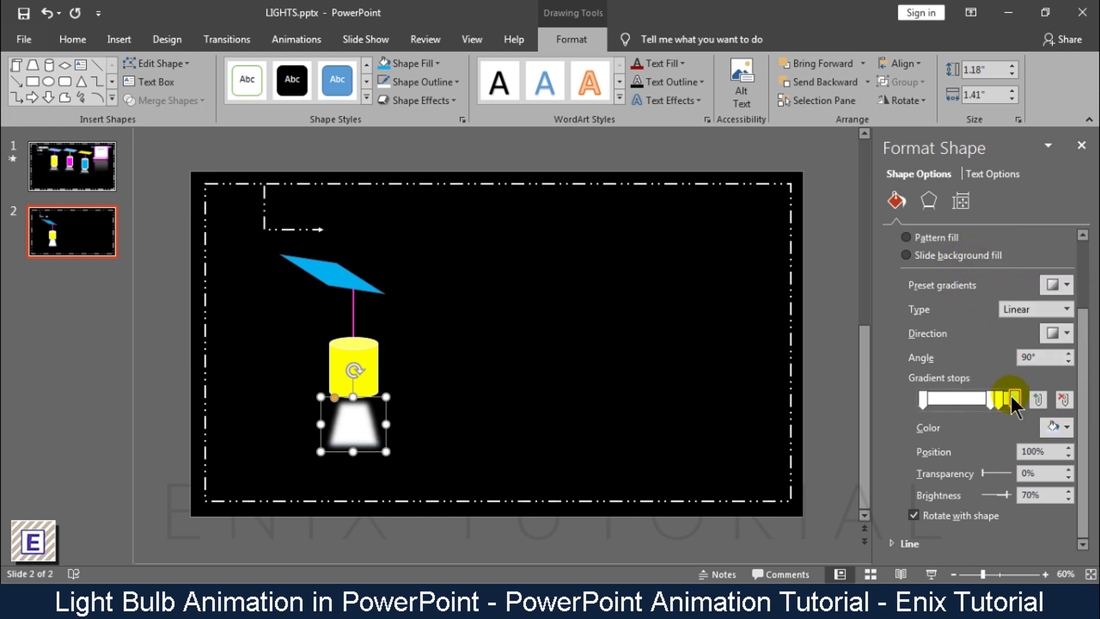
click(1050, 427)
click(966, 255)
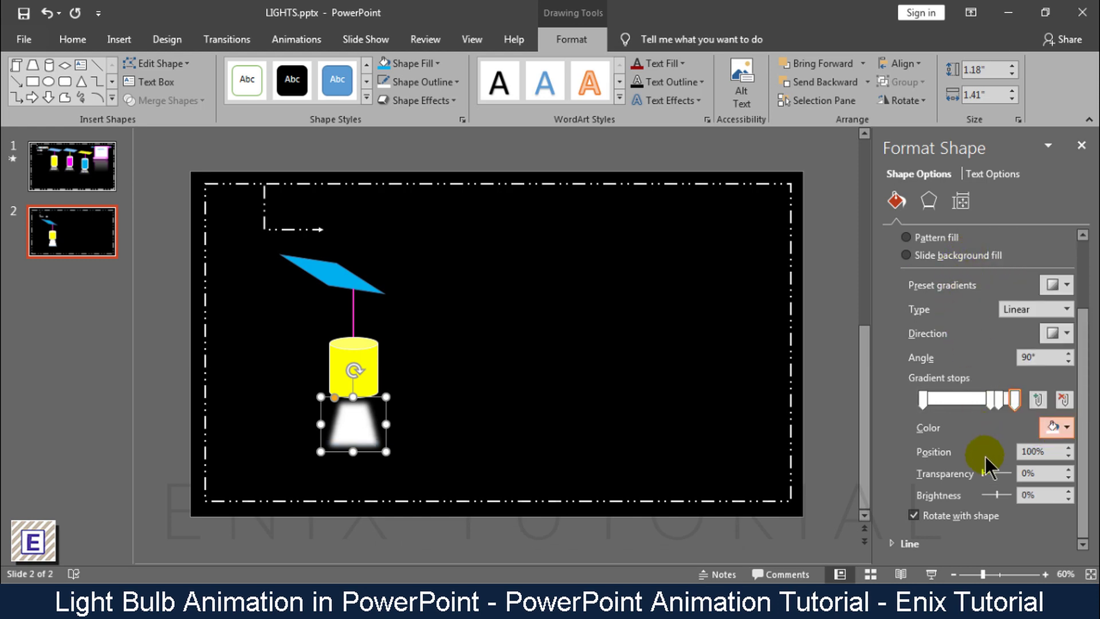
drag(357, 435, 372, 435)
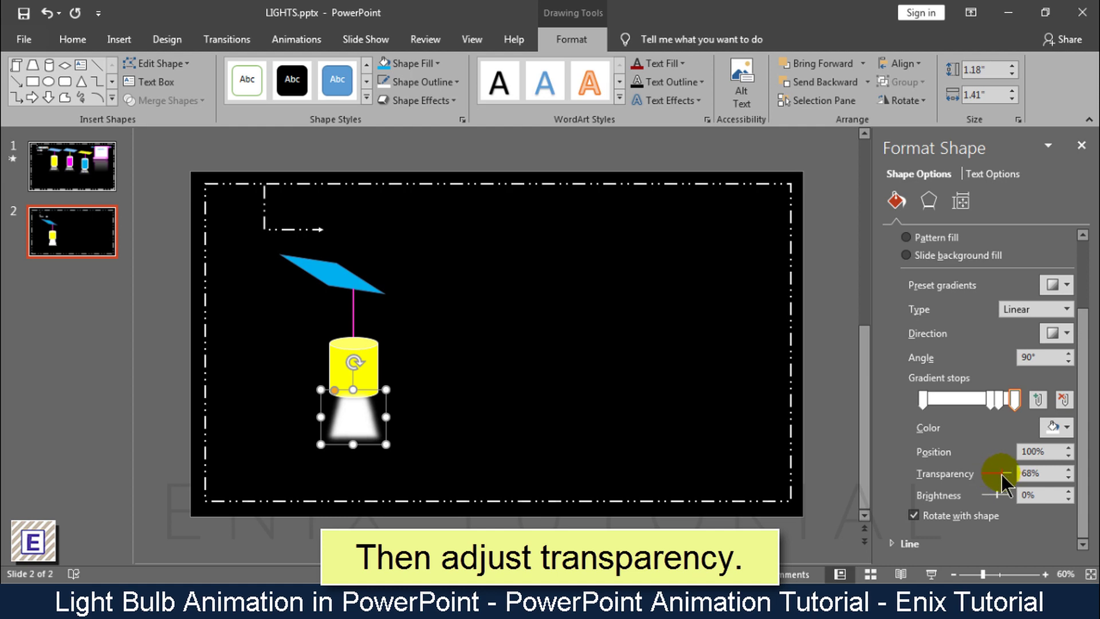
- Adjust the transparency of the trapezoid's last gradient stop and make the stop at 83% partly transparent
mouse_move(1001, 474)
mouse_down()
mouse_move(967, 475)
mouse_move(996, 476)
mouse_up()
click(998, 400)
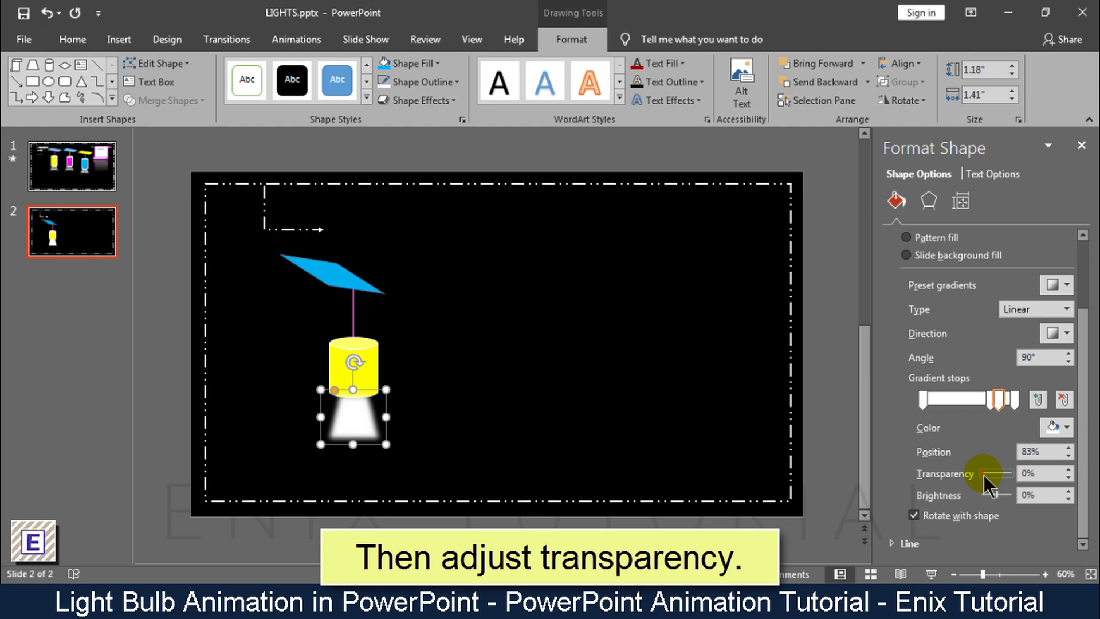
drag(984, 475, 1006, 476)
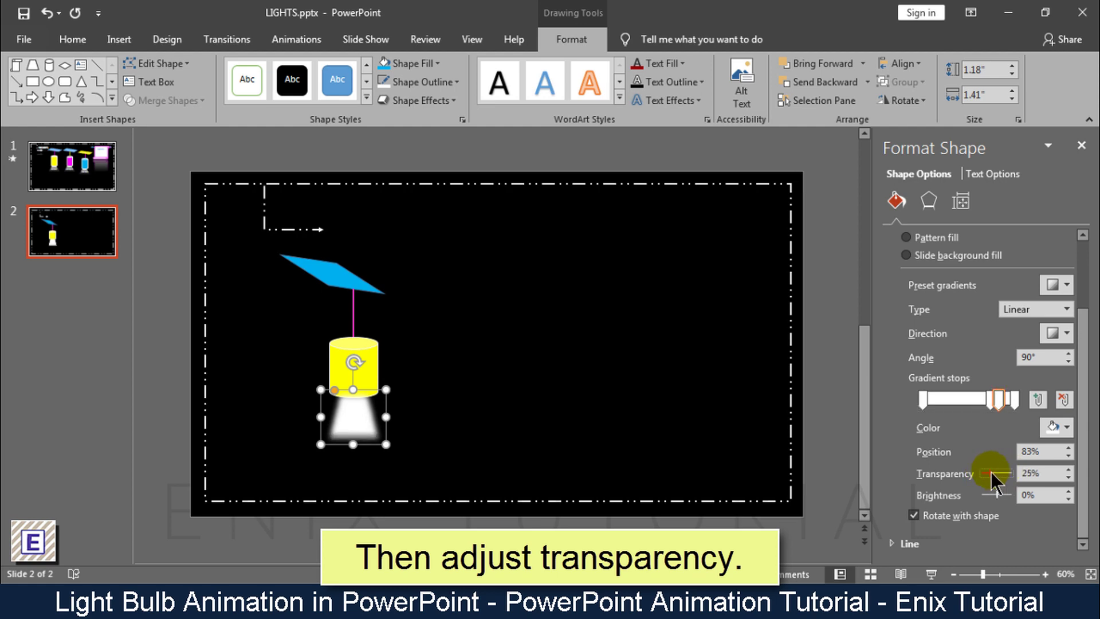
- Move the trapezoid's second gradient stop to about 48% with some transparency, and set the 83% stop's transparency to 52%
drag(982, 405, 959, 407)
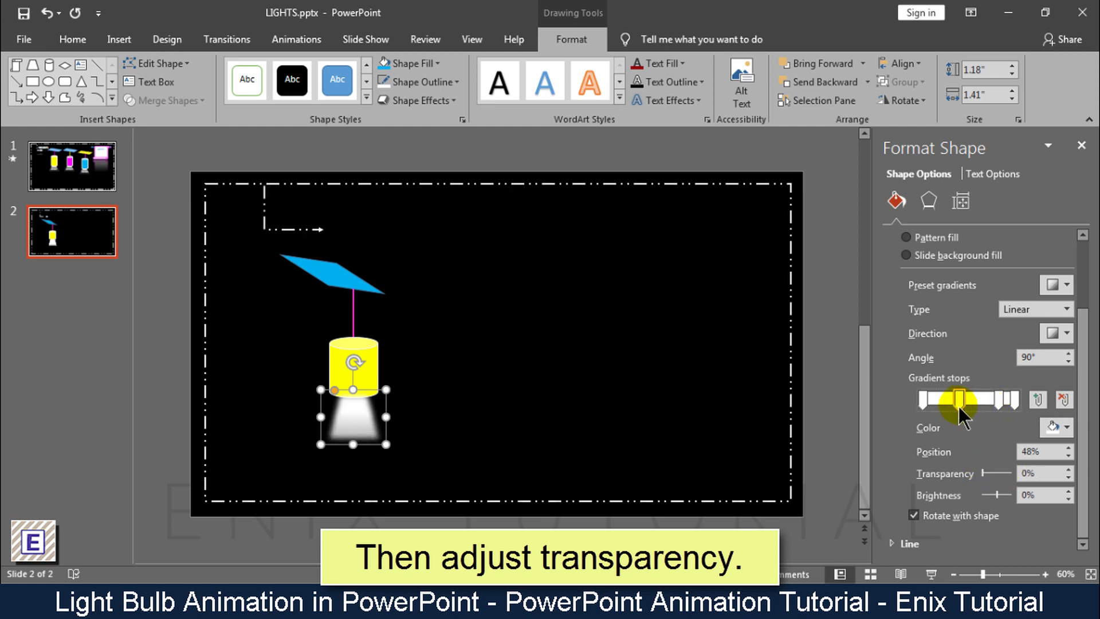
drag(981, 475, 991, 475)
click(998, 399)
click(990, 475)
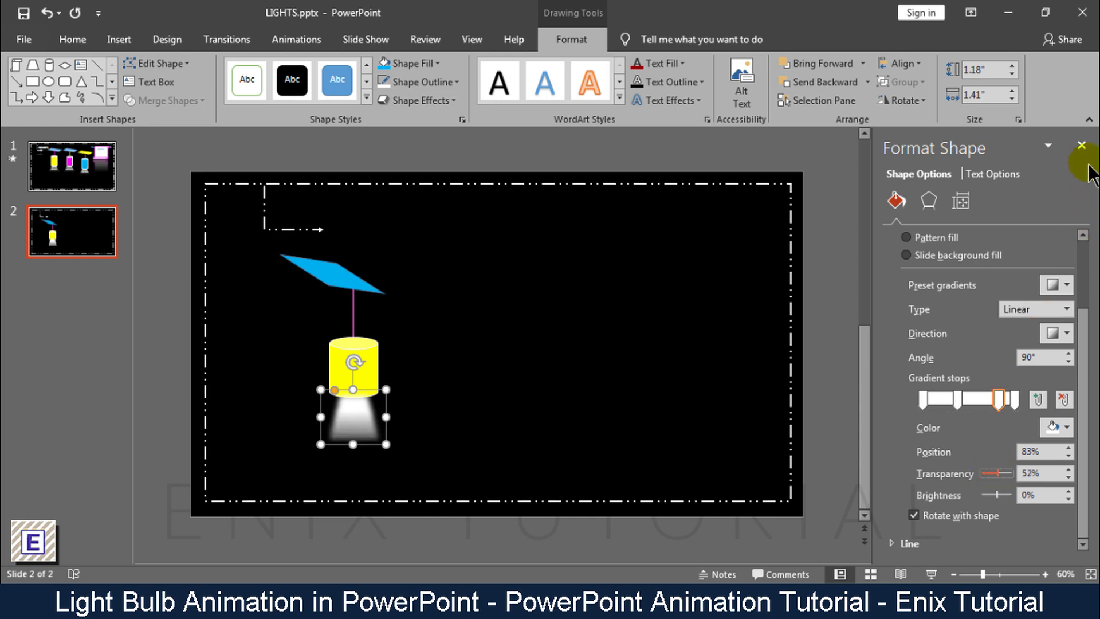
click(1082, 147)
click(1012, 300)
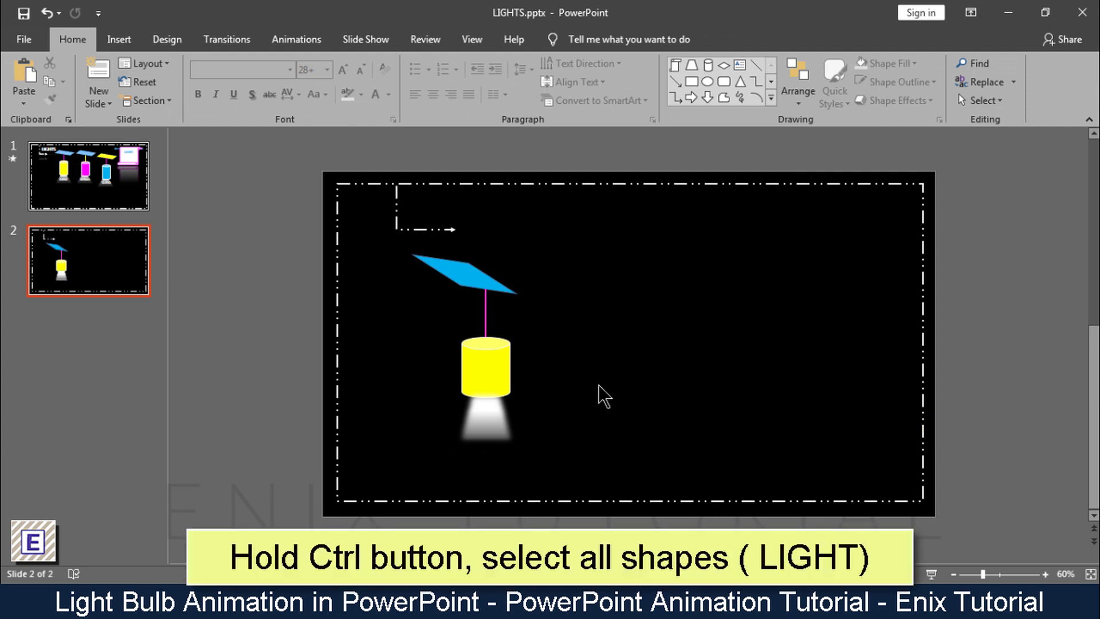
- Copy all the shapes of the light and paste two duplicates to its right, each hanging slightly lower than the one before
ctrl+click(475, 275)
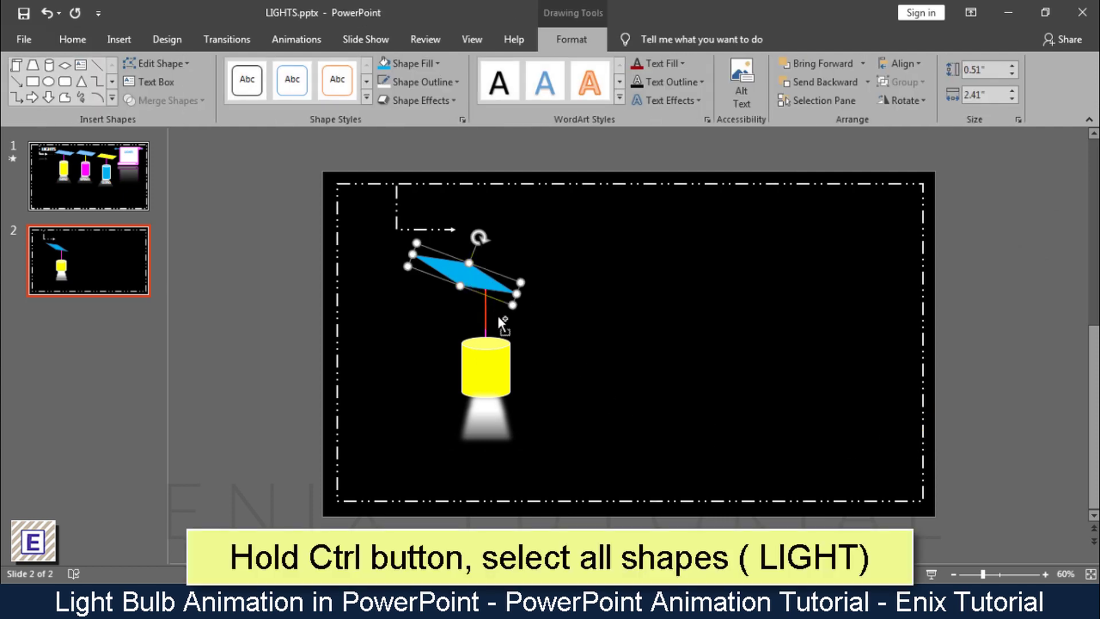
ctrl+click(509, 375)
ctrl+click(493, 424)
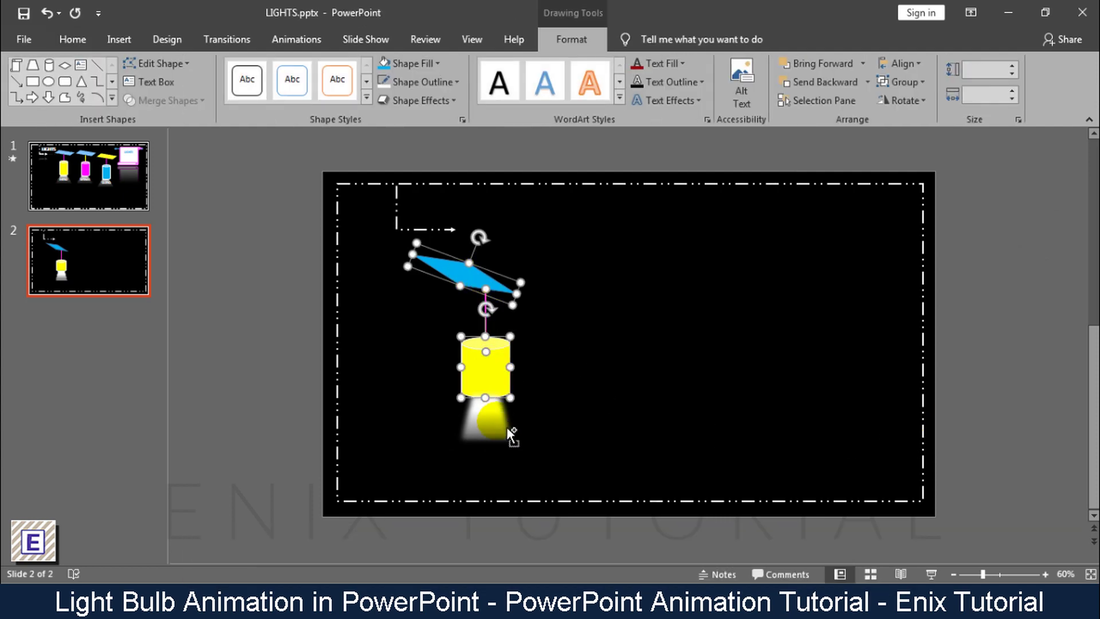
right_click(505, 369)
click(550, 123)
key(ctrl+v)
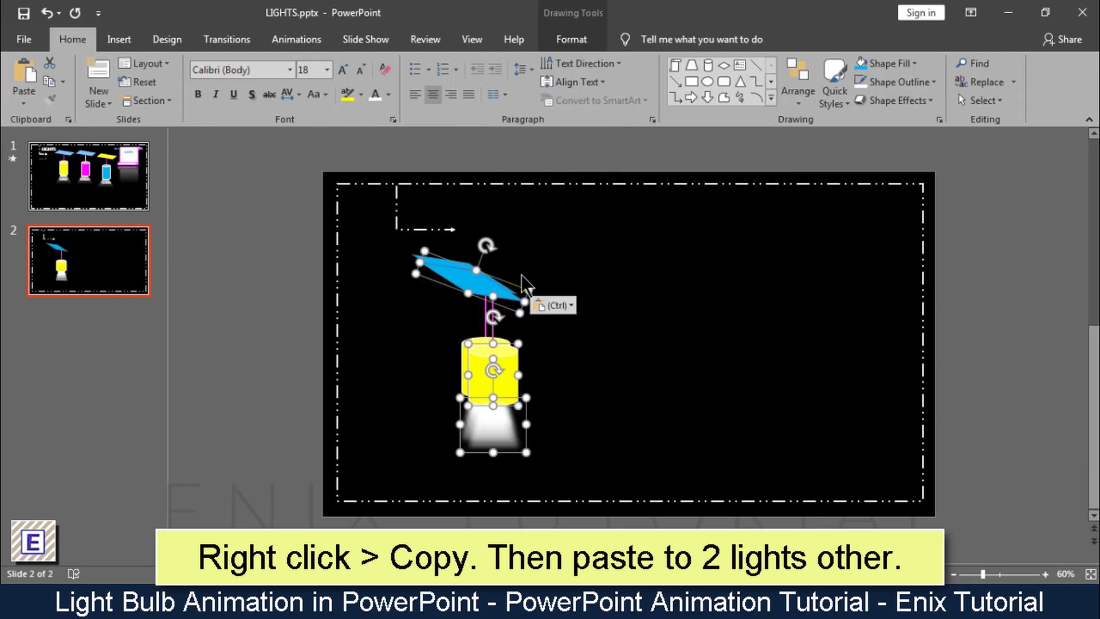
drag(522, 281, 646, 310)
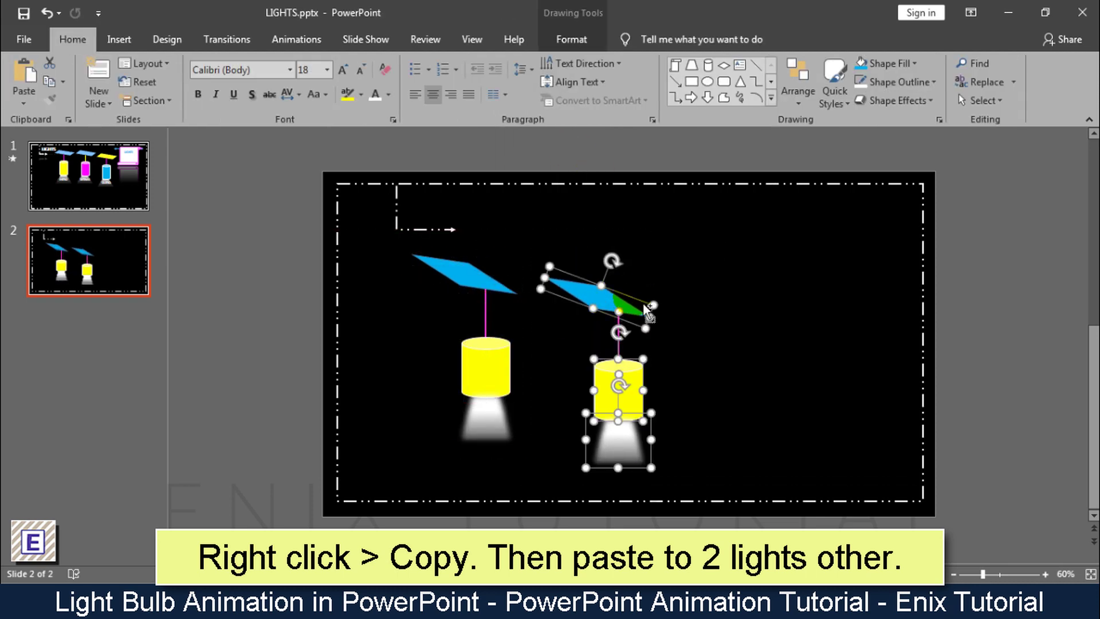
key(ctrl+v)
drag(522, 281, 761, 319)
- Select all the shapes of the middle light and move them slightly up and to the right
click(627, 306)
shift+click(635, 390)
shift+click(643, 449)
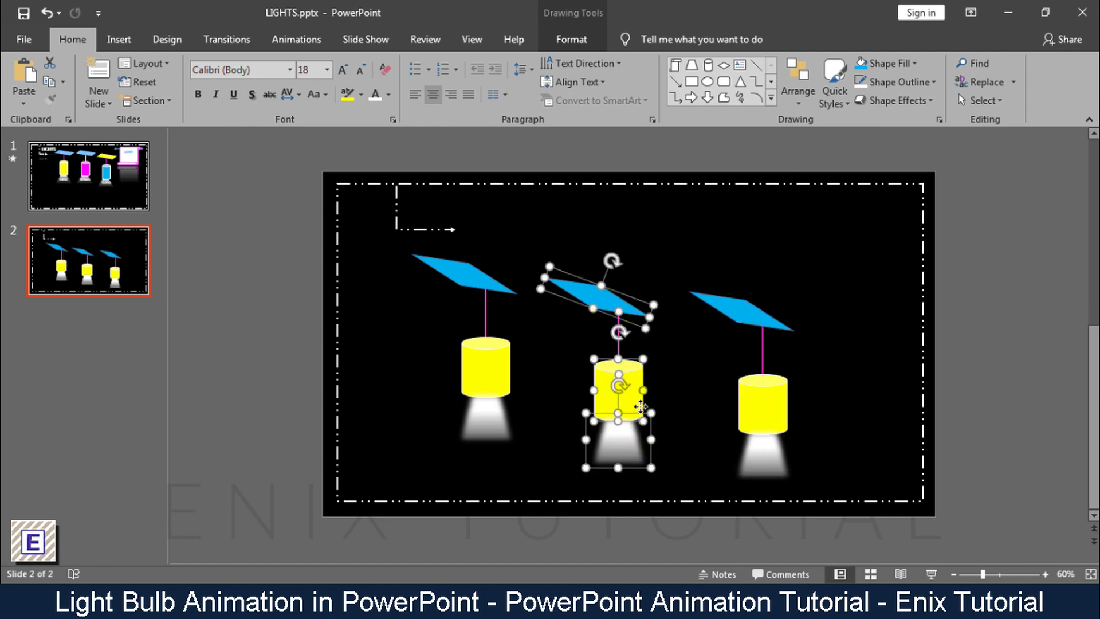
drag(640, 406, 648, 383)
- Move the complete first light up and to the right, so its blue parallelogram starts beside the dashed arrow's tip
click(465, 274)
shift+click(485, 366)
shift+click(486, 418)
drag(506, 377, 556, 329)
- Shift the complete middle light farther right and slightly up, between the first and third lights
click(607, 275)
shift+click(638, 319)
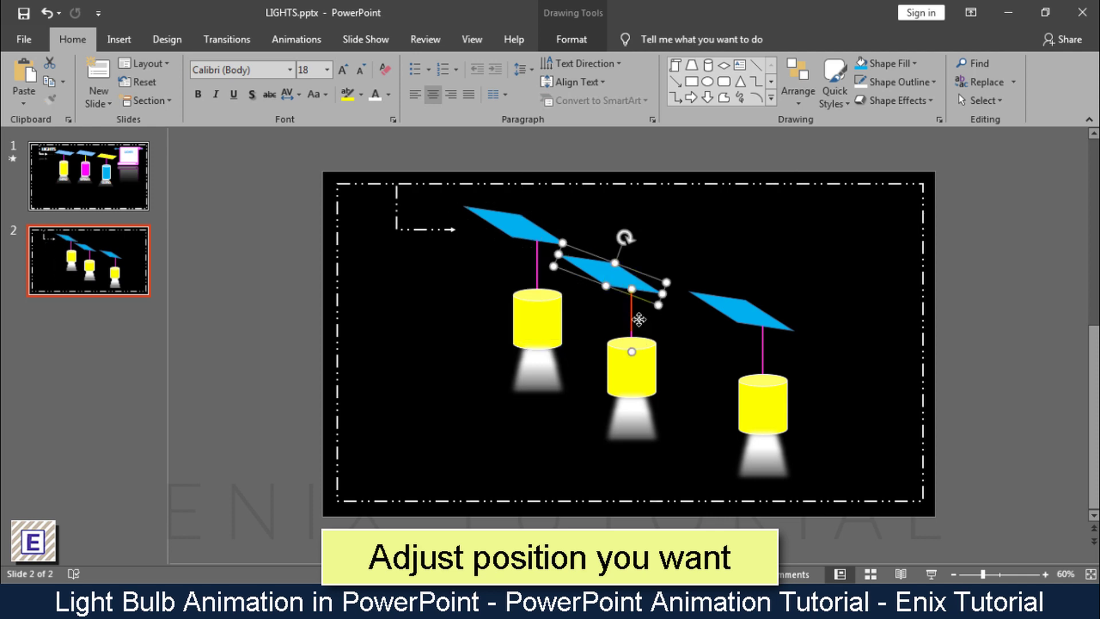
shift+click(638, 372)
shift+click(639, 423)
drag(652, 378, 692, 356)
- Move the complete third light up and to the right to continue the descending row of lights
click(755, 320)
shift+click(769, 358)
shift+click(774, 410)
shift+click(771, 452)
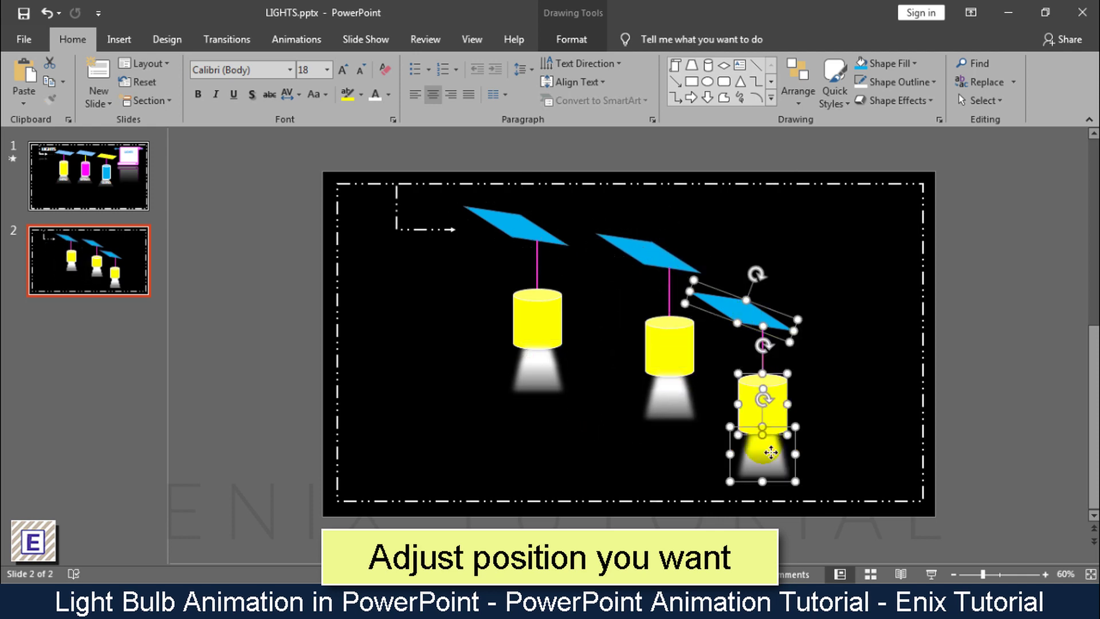
drag(770, 452, 805, 426)
click(287, 338)
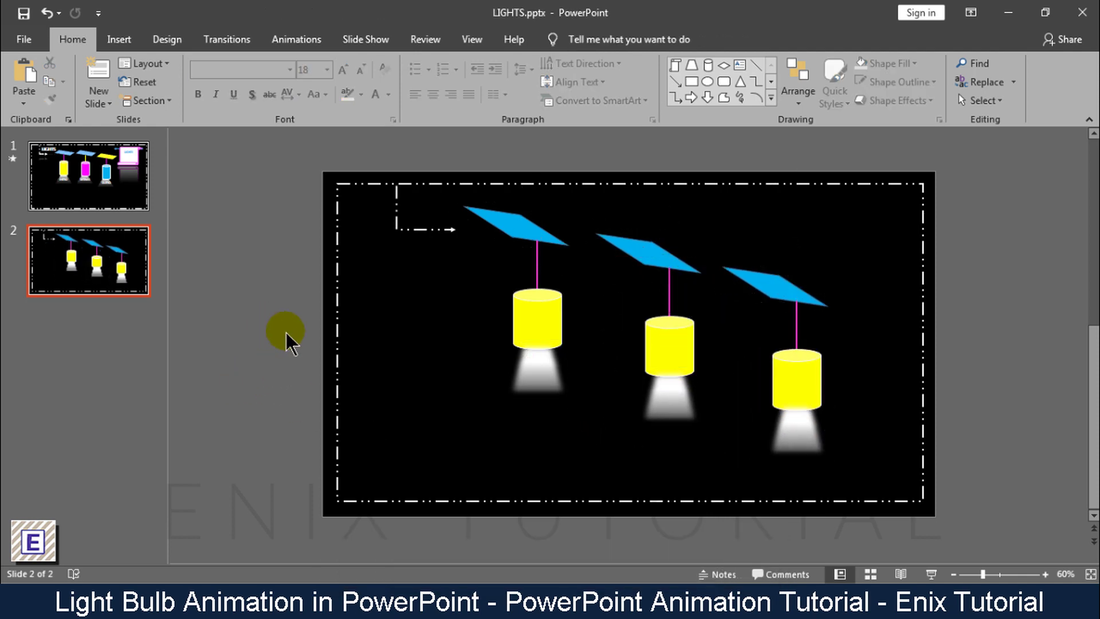
- Recolour the middle light with a pink cylinder fill and a yellow cord
click(669, 346)
click(571, 39)
click(428, 64)
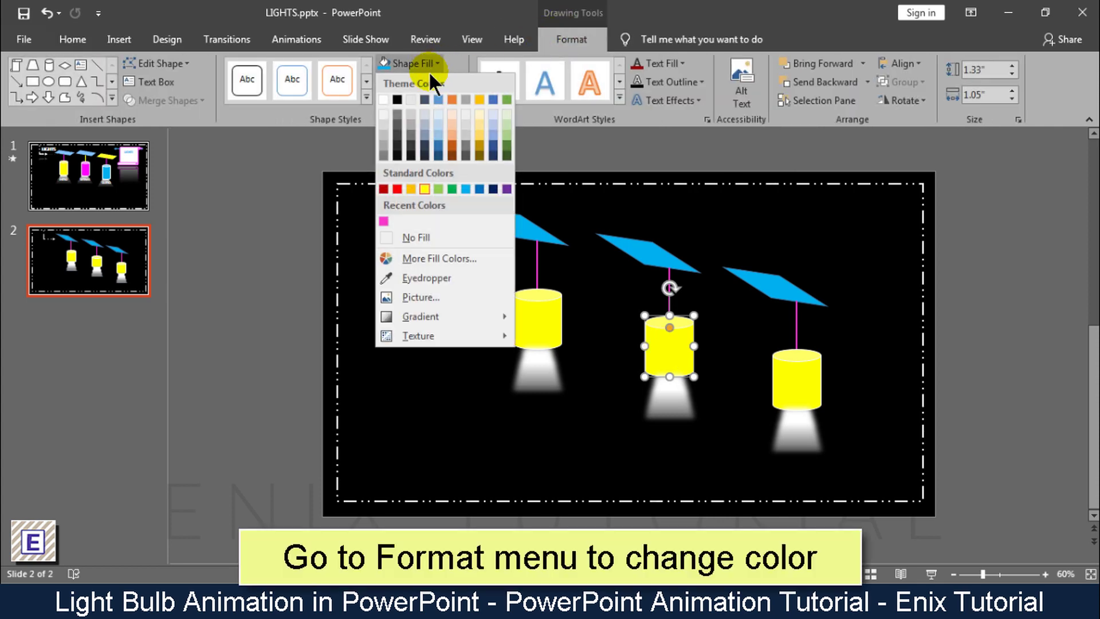
click(387, 219)
click(656, 267)
click(445, 80)
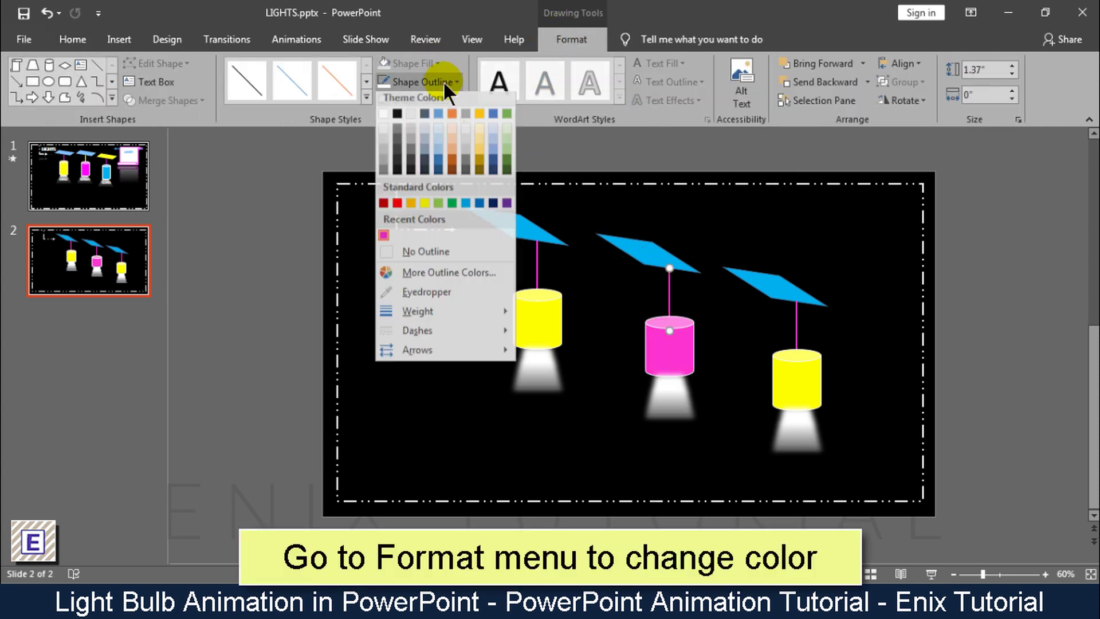
click(425, 213)
- Fill the third light's parallelogram with yellow and its cylinder with light blue
click(765, 292)
click(409, 63)
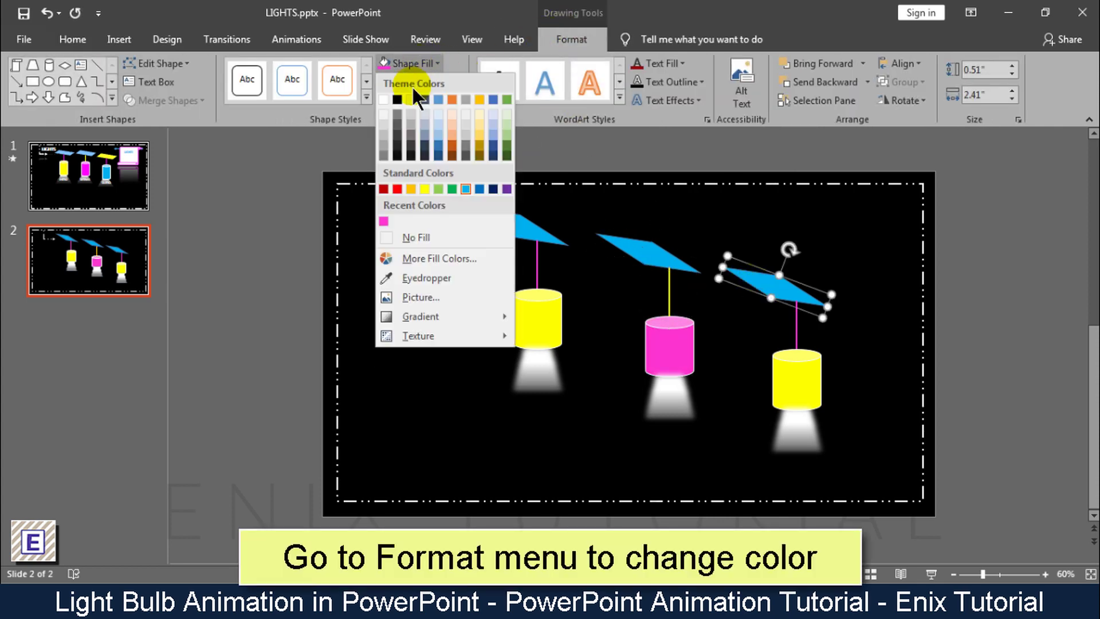
click(423, 189)
click(796, 378)
click(409, 63)
click(466, 189)
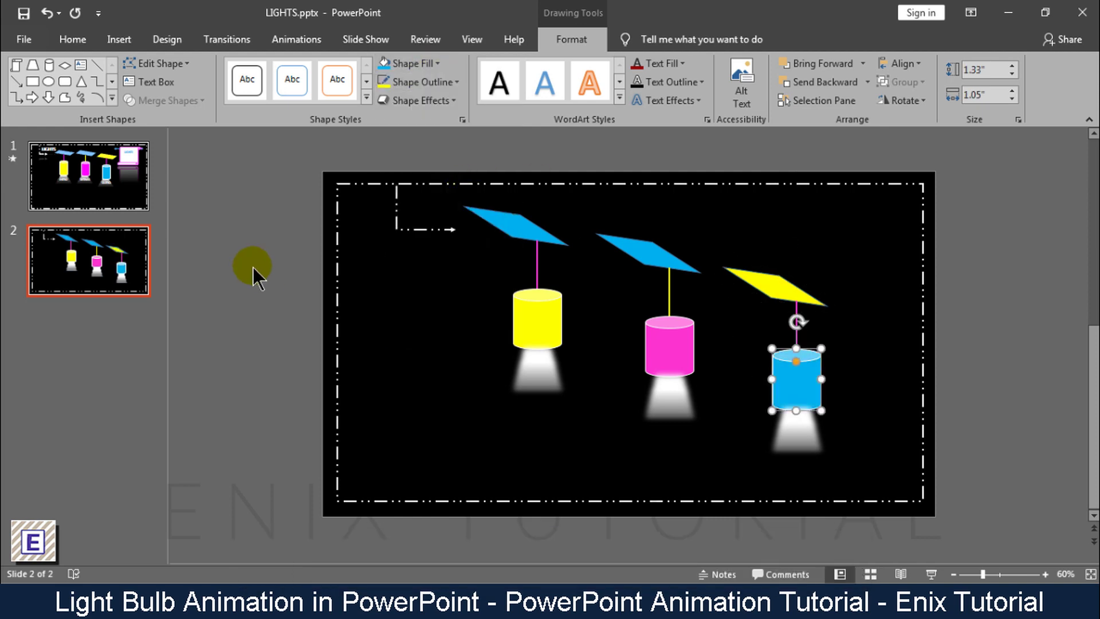
click(255, 267)
- Insert a text box reading LIGHT at 24 pt and place it just above the dashed arrow
click(119, 39)
click(729, 69)
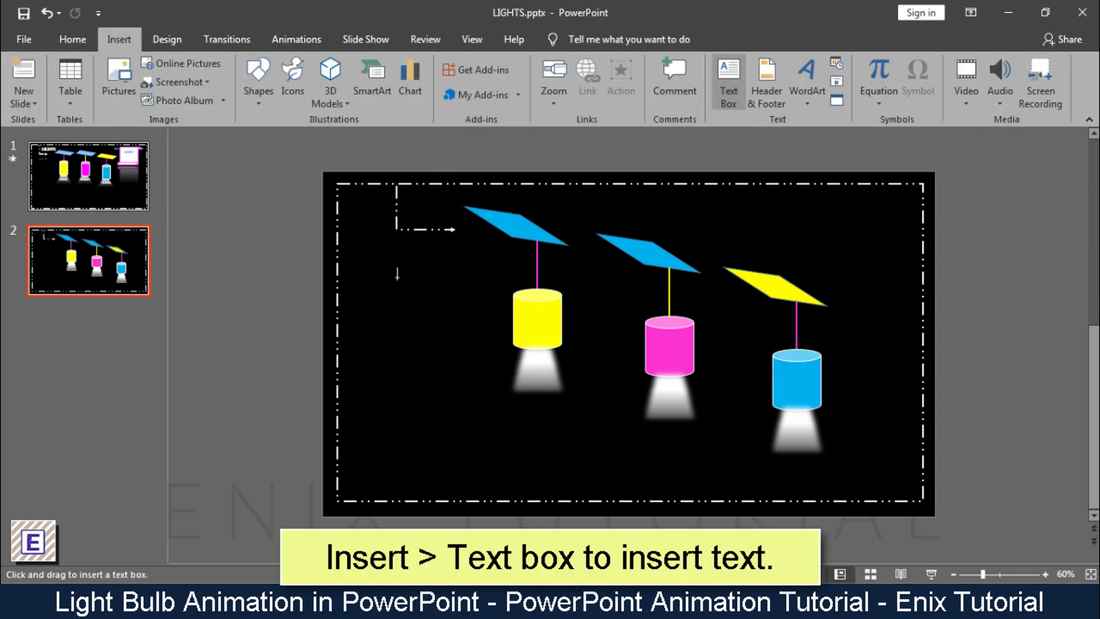
drag(383, 267, 458, 287)
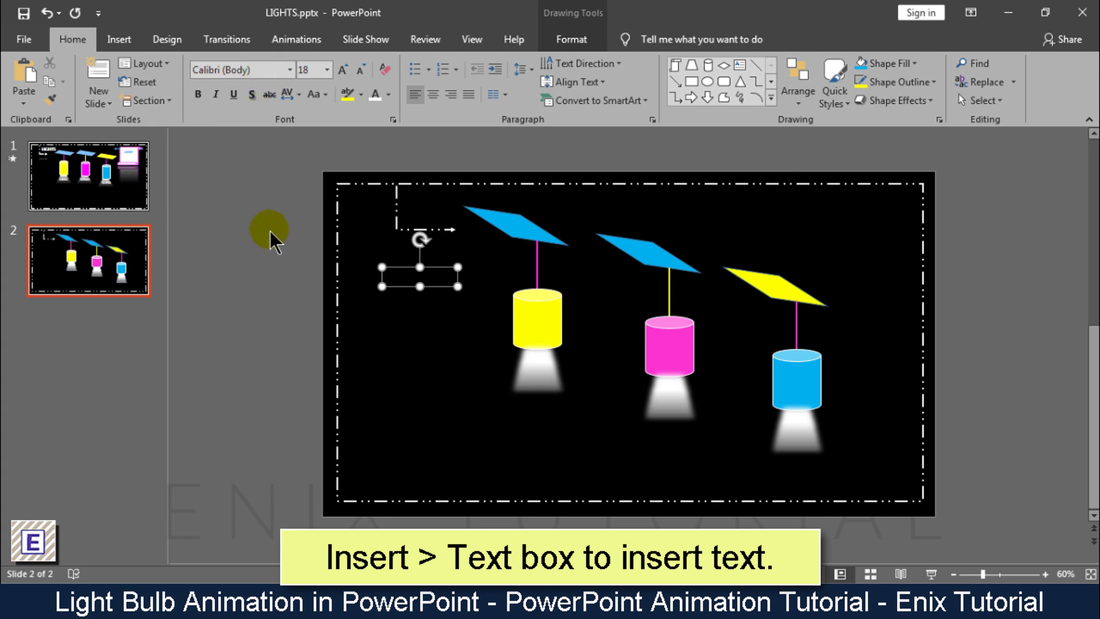
text(LIGHT)
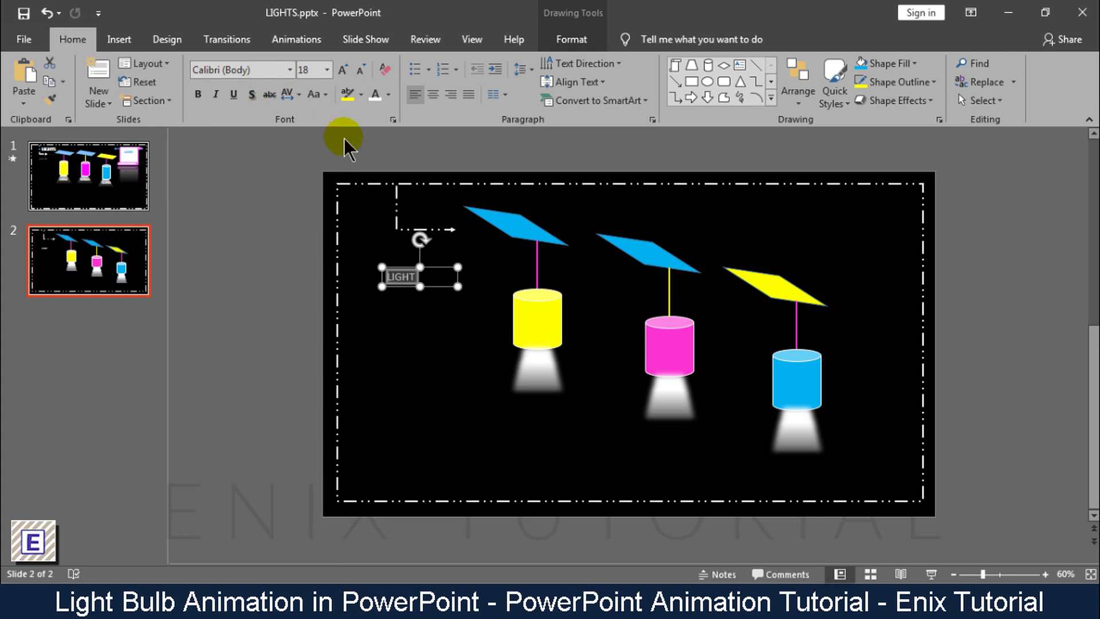
click(342, 69)
click(343, 69)
drag(449, 263, 453, 212)
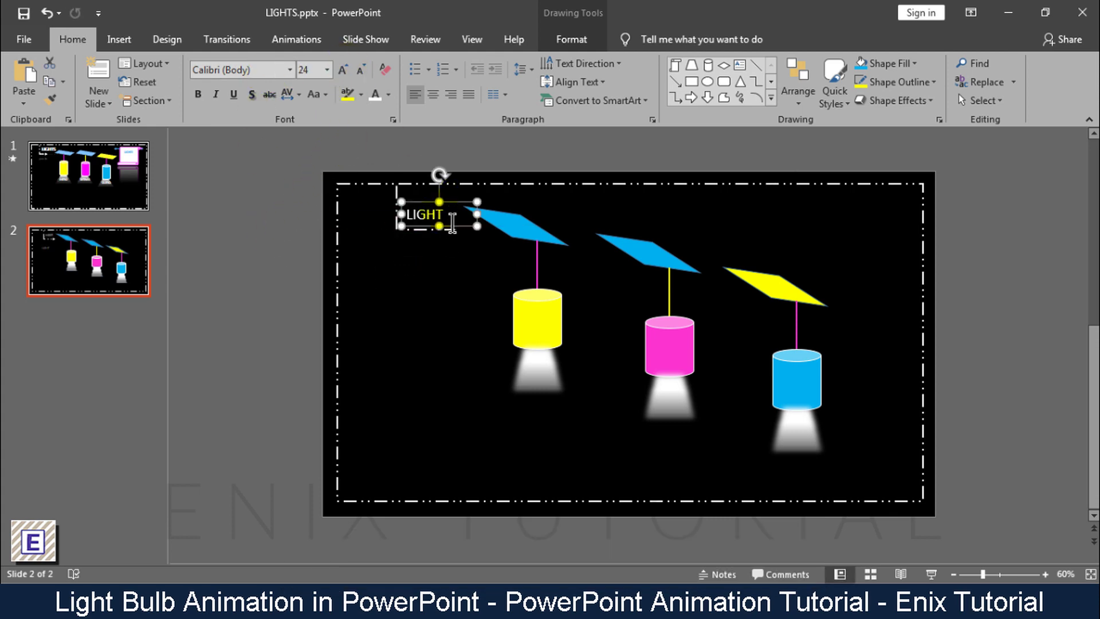
- Change the text above the dashed arrow to LIGHTS and make it bold
key(ctrl+a)
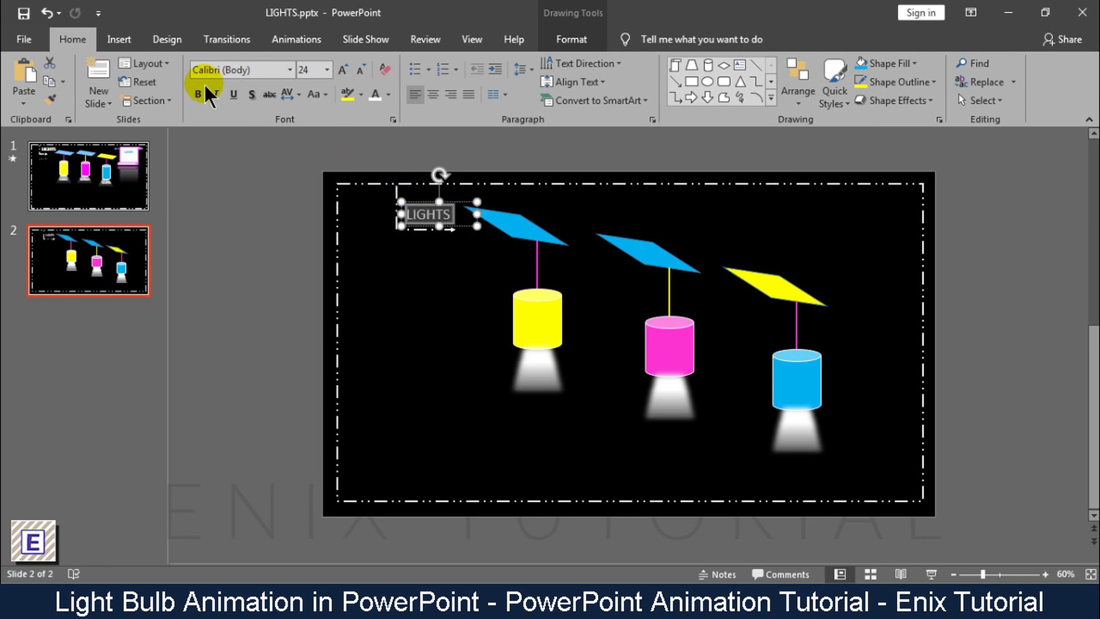
click(197, 93)
click(262, 311)
- Duplicate the LIGHTS text box to label the first light's beam INTRO, with a copy of that label on the middle light's beam
click(450, 223)
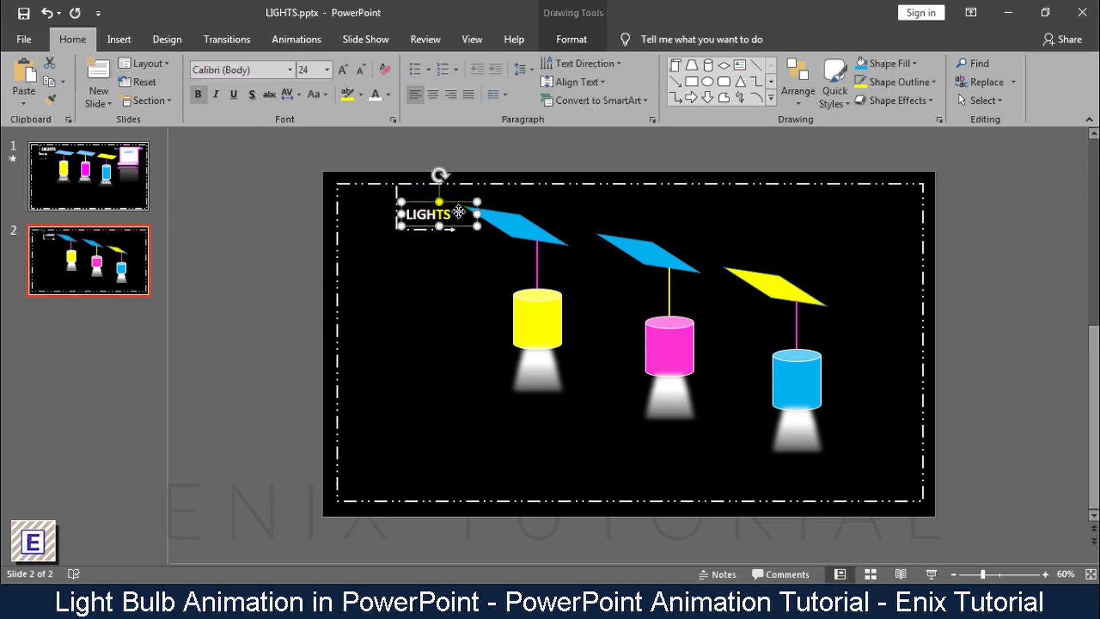
click(294, 287)
key(ctrl+v)
drag(475, 235, 698, 408)
double_click(538, 373)
text(INTRO)
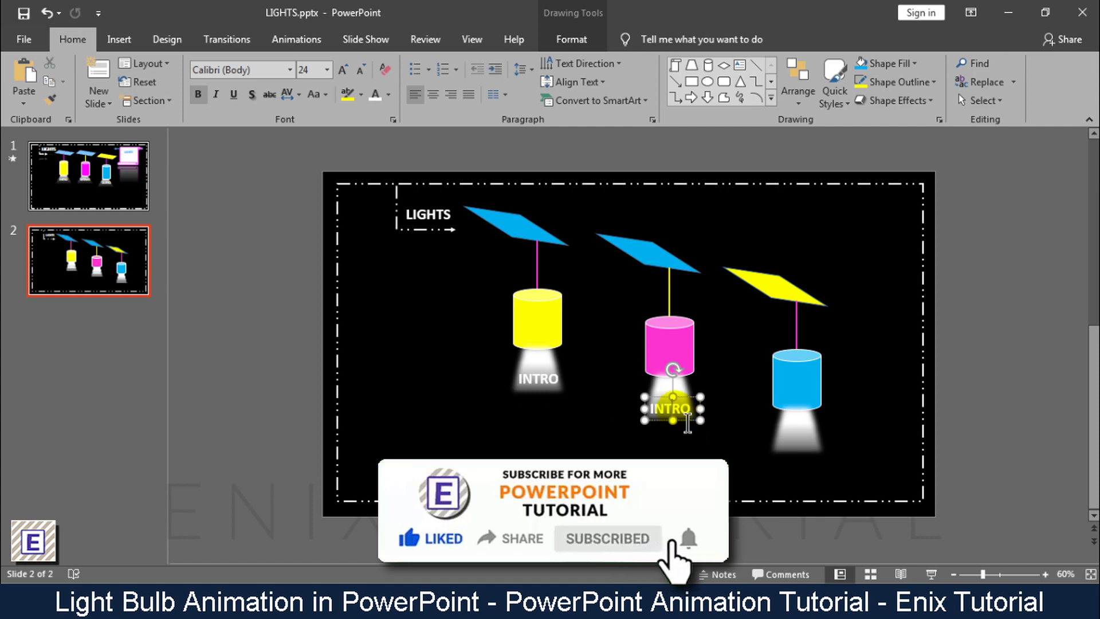
- Change the middle light's label to DETAILS and widen its text box so the word fits on one line
double_click(685, 413)
text(DETAILS)
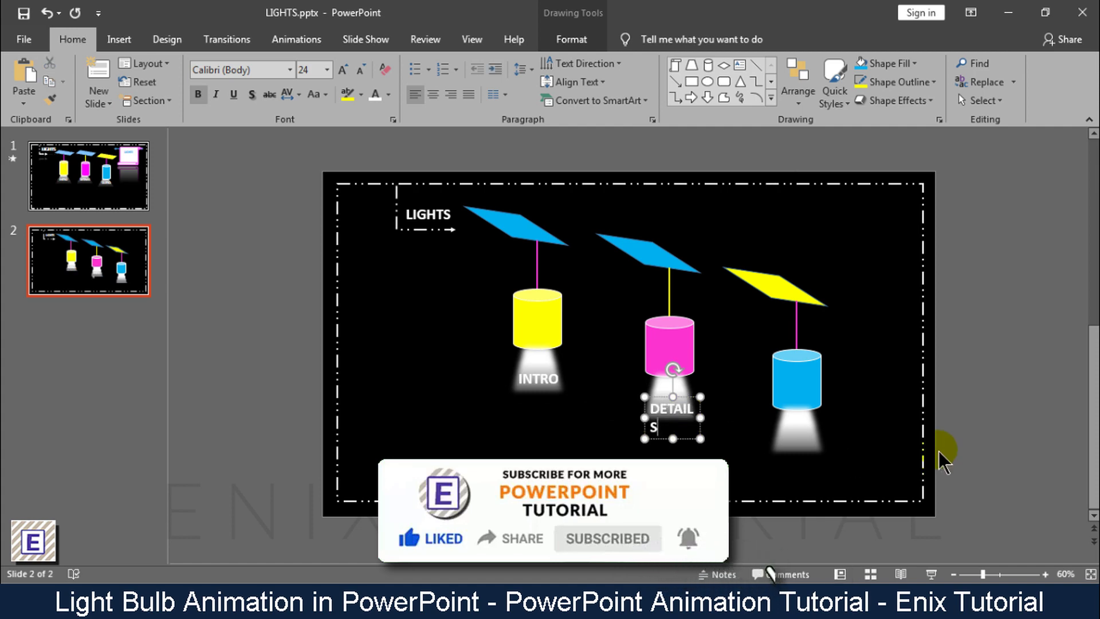
mouse_move(701, 418)
mouse_down()
mouse_move(725, 429)
mouse_move(706, 403)
mouse_up()
- Place a copy of the label on the third light's beam and change its text to OUTRO
drag(538, 379, 834, 442)
text(OUTRO)
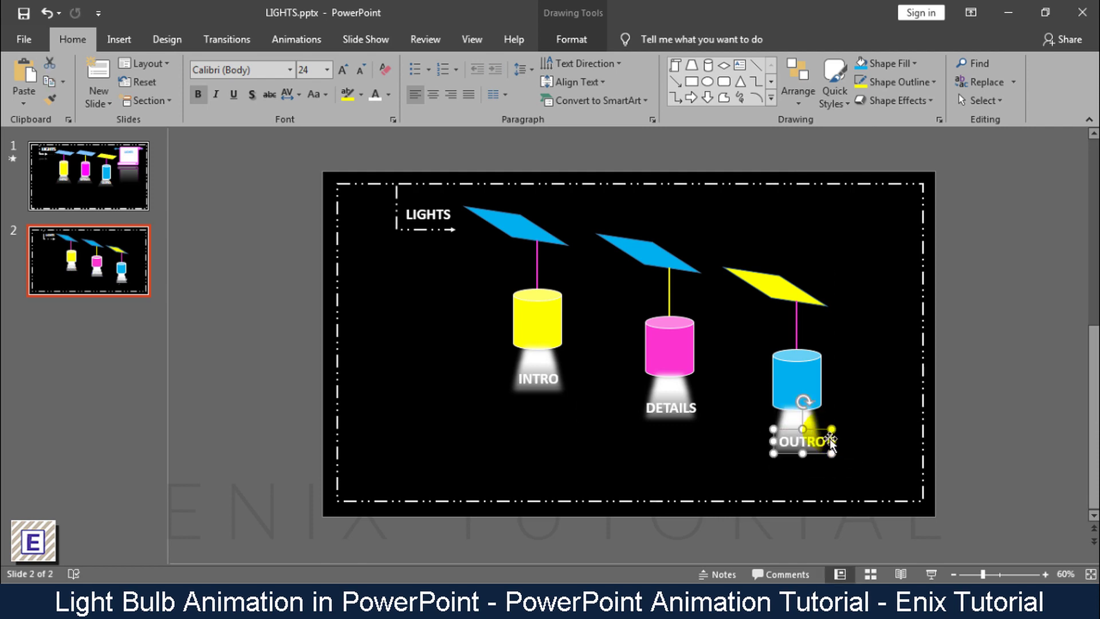
click(1011, 442)
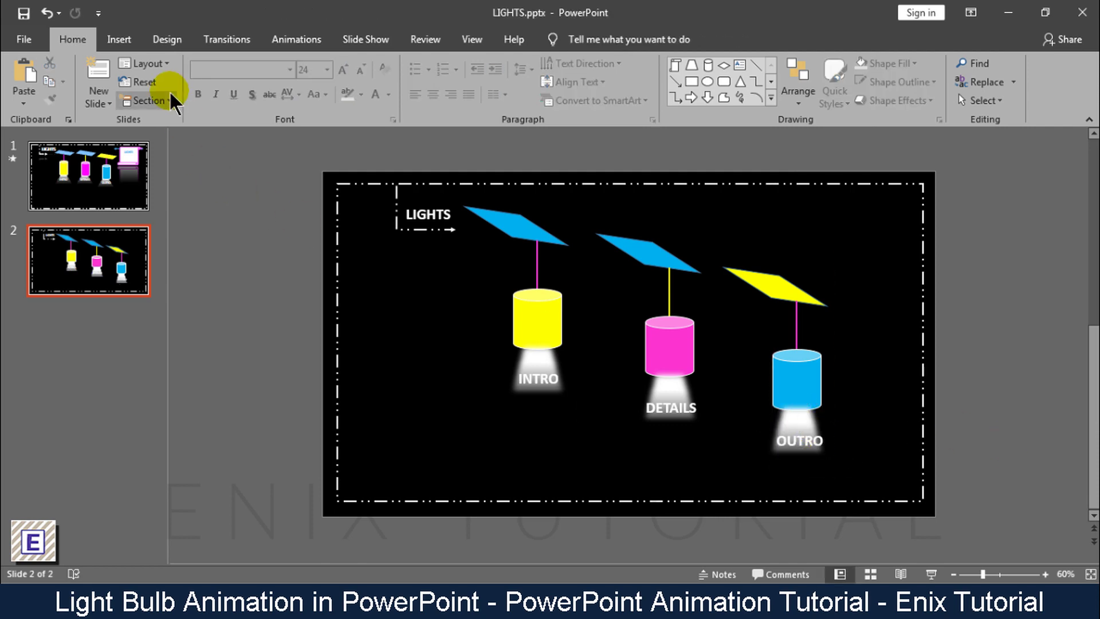
- Insert a vertical scroll shape about 1.56" high and 1.49" wide in the slide's upper right corner
click(118, 39)
click(259, 89)
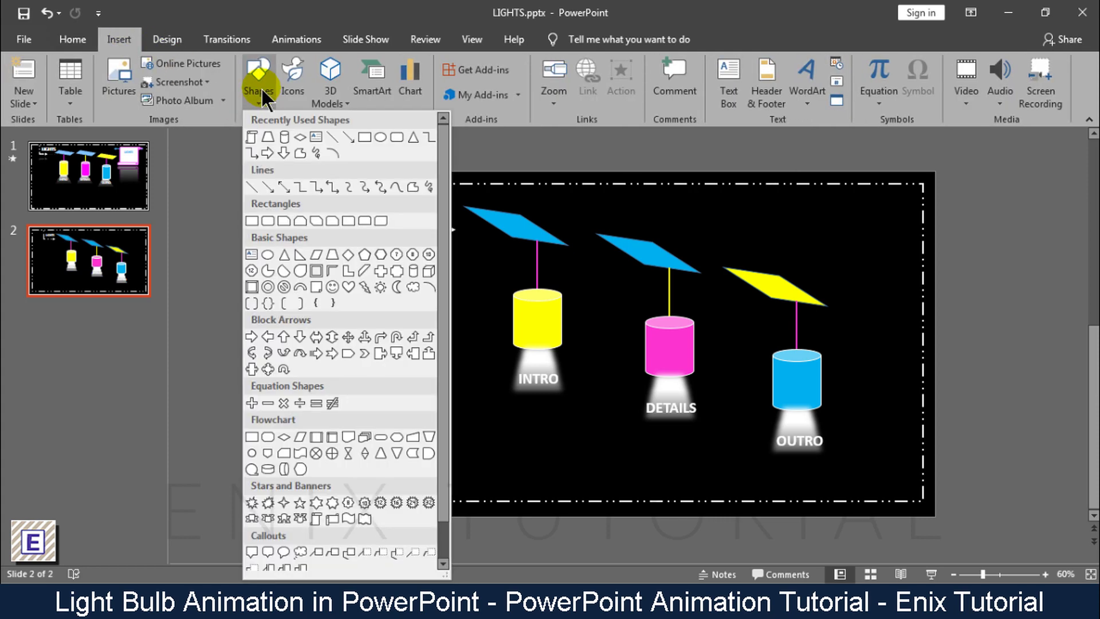
click(314, 519)
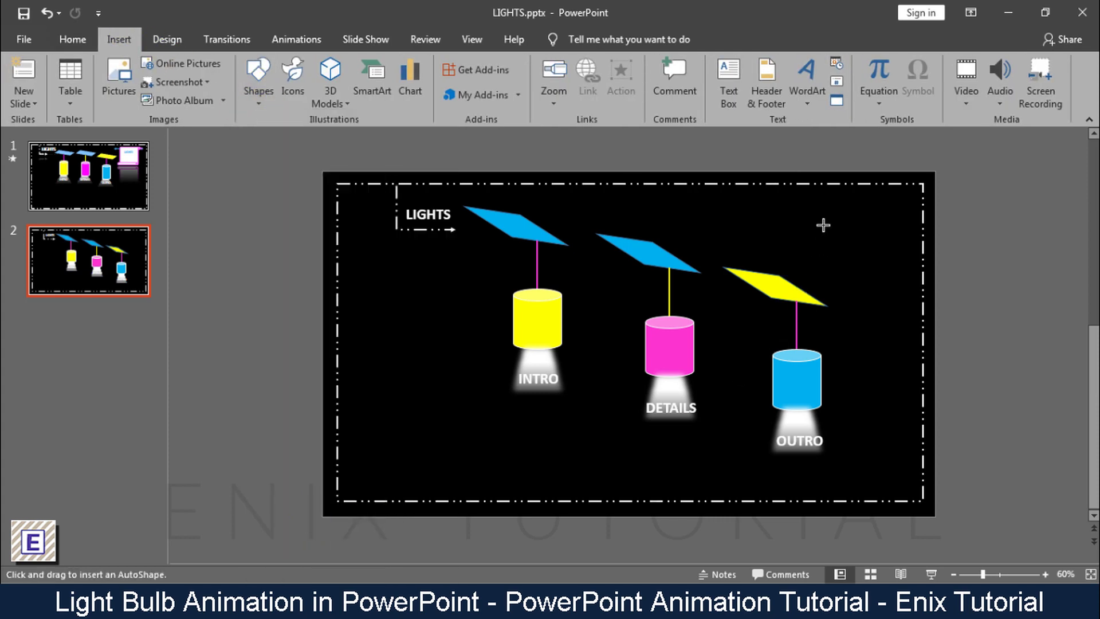
drag(823, 225, 911, 289)
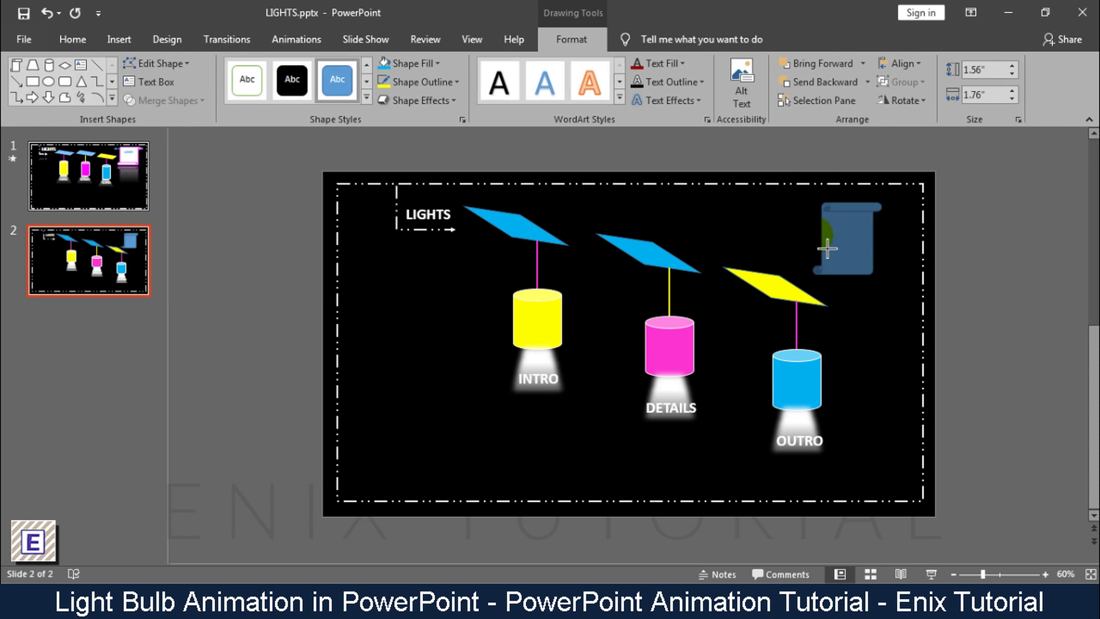
drag(826, 248, 867, 254)
- Give the scroll shape a white fill and a pink outline
click(393, 64)
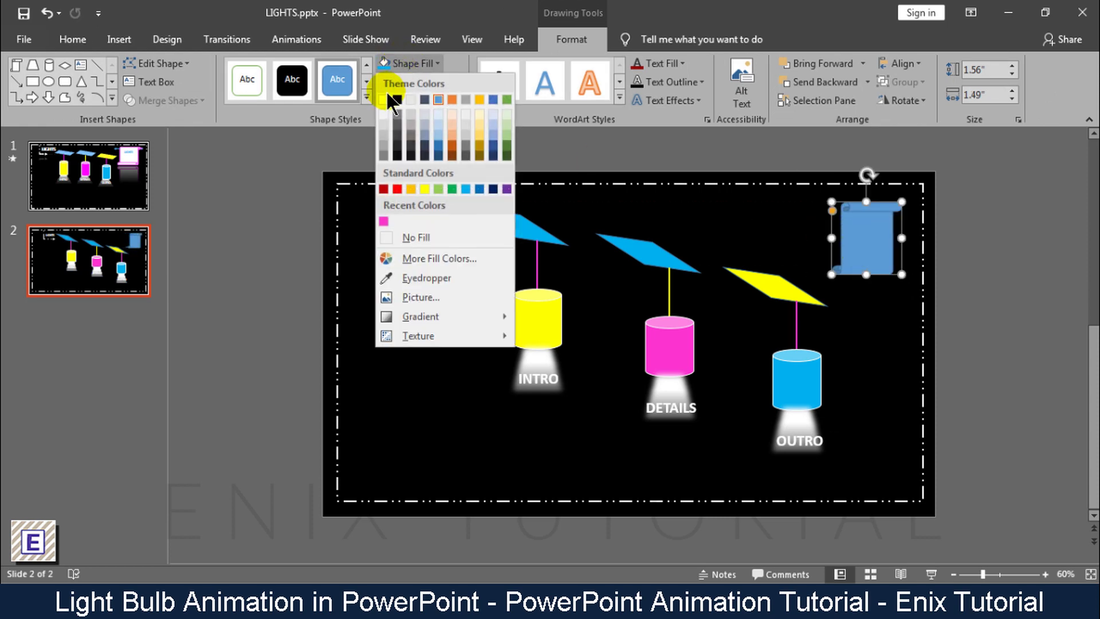
click(383, 100)
click(435, 82)
click(383, 239)
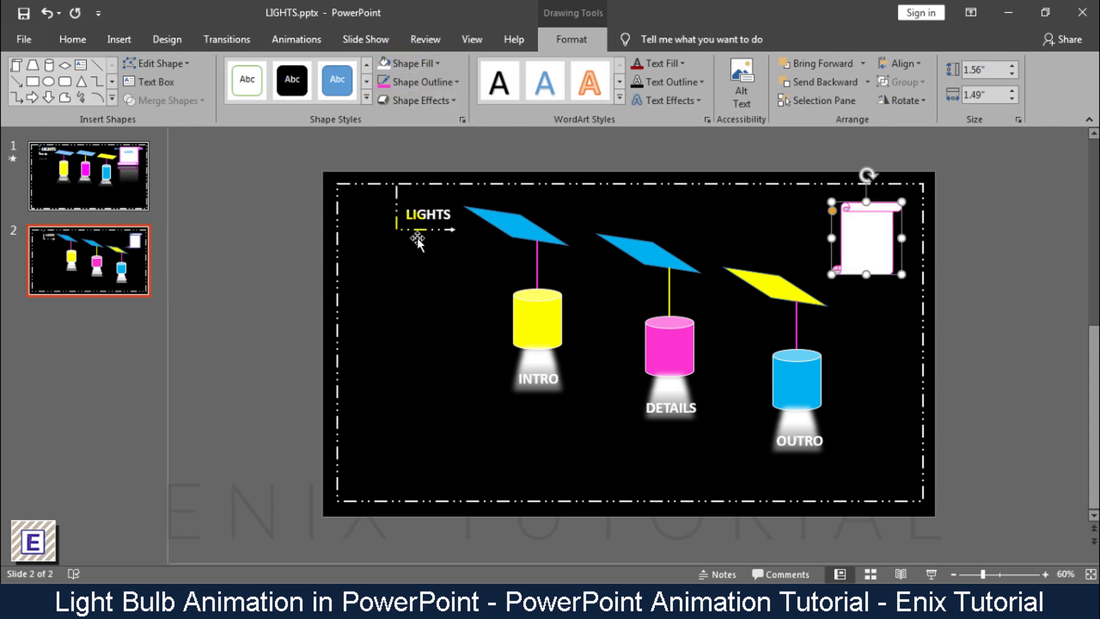
click(252, 226)
- Copy the LIGHTS text box and place the duplicate over the white scroll
click(429, 223)
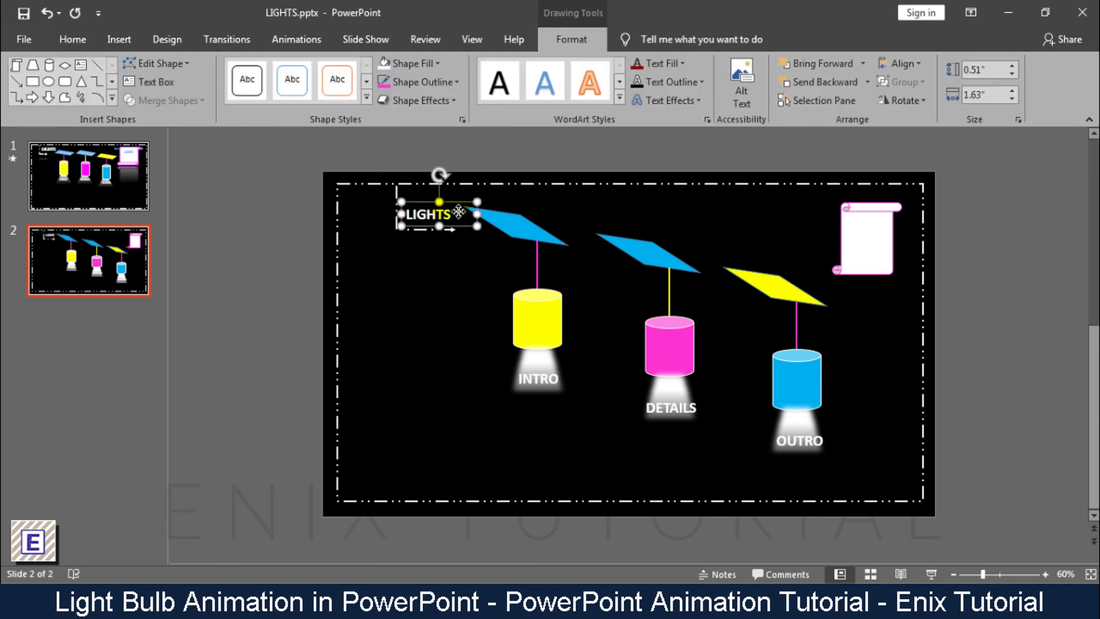
right_click(452, 201)
key(Escape)
right_click(976, 223)
click(873, 244)
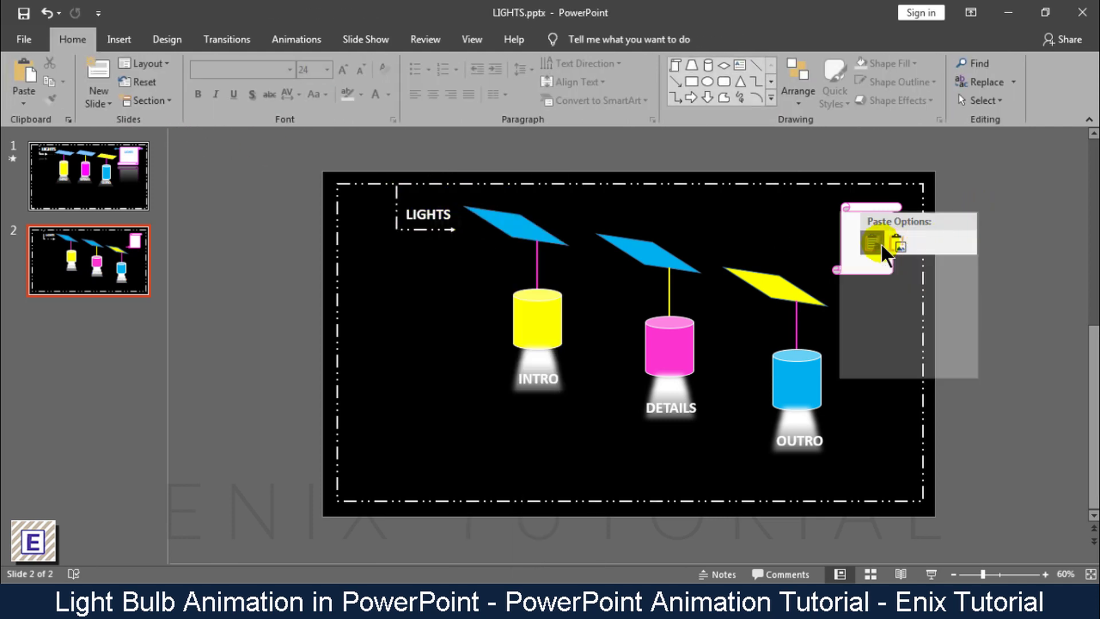
drag(907, 259, 903, 257)
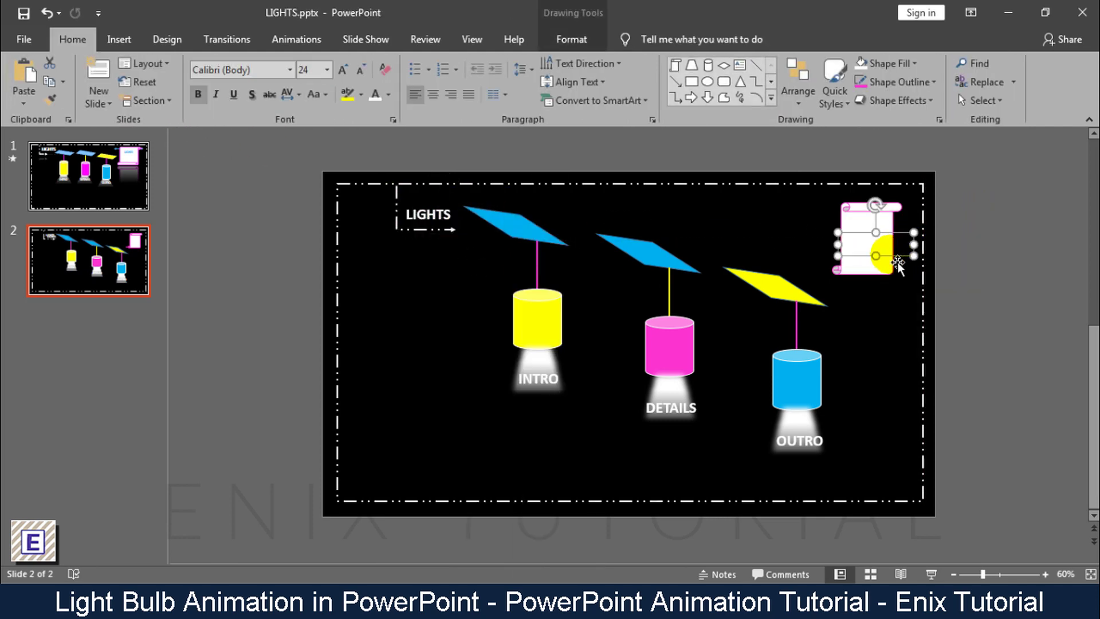
- Make the scroll's LIGHTS text black and widen the scroll to about 1.8" with the text centred on it
click(389, 94)
click(389, 130)
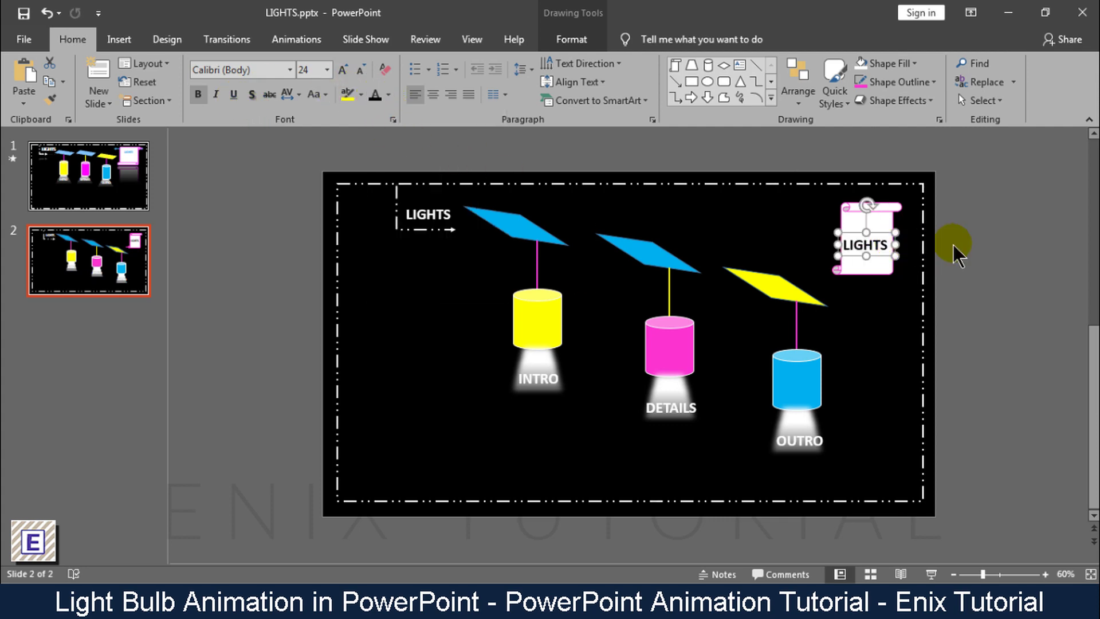
click(879, 216)
mouse_move(914, 252)
mouse_down()
mouse_move(928, 252)
mouse_move(893, 235)
mouse_up()
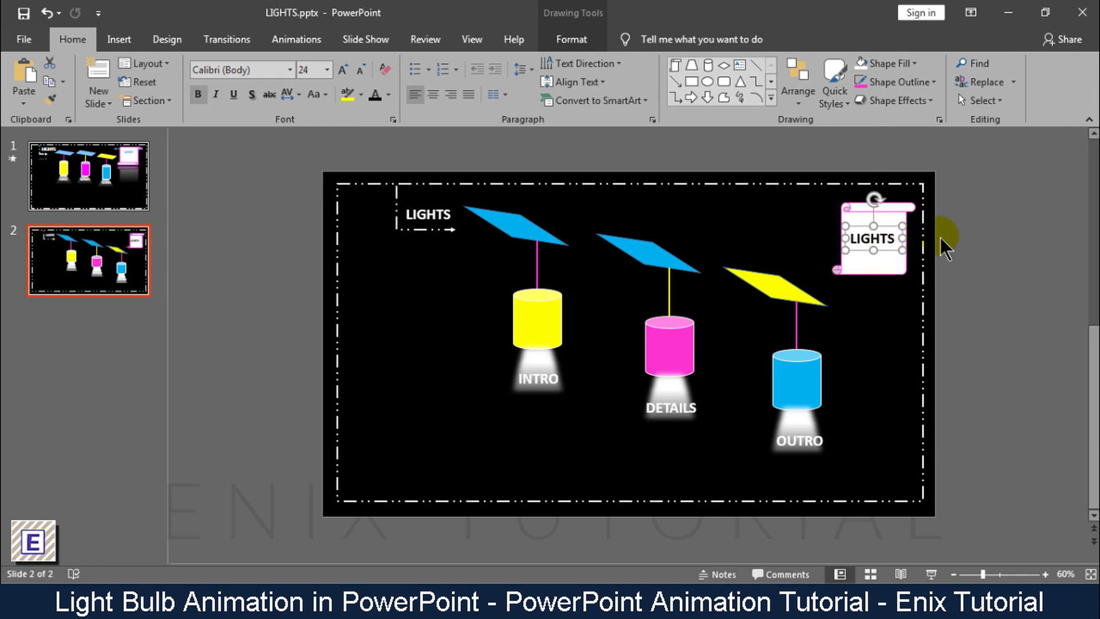
- Add a reflection effect to the scroll shape using the last of the nine reflection variations
click(968, 244)
click(895, 265)
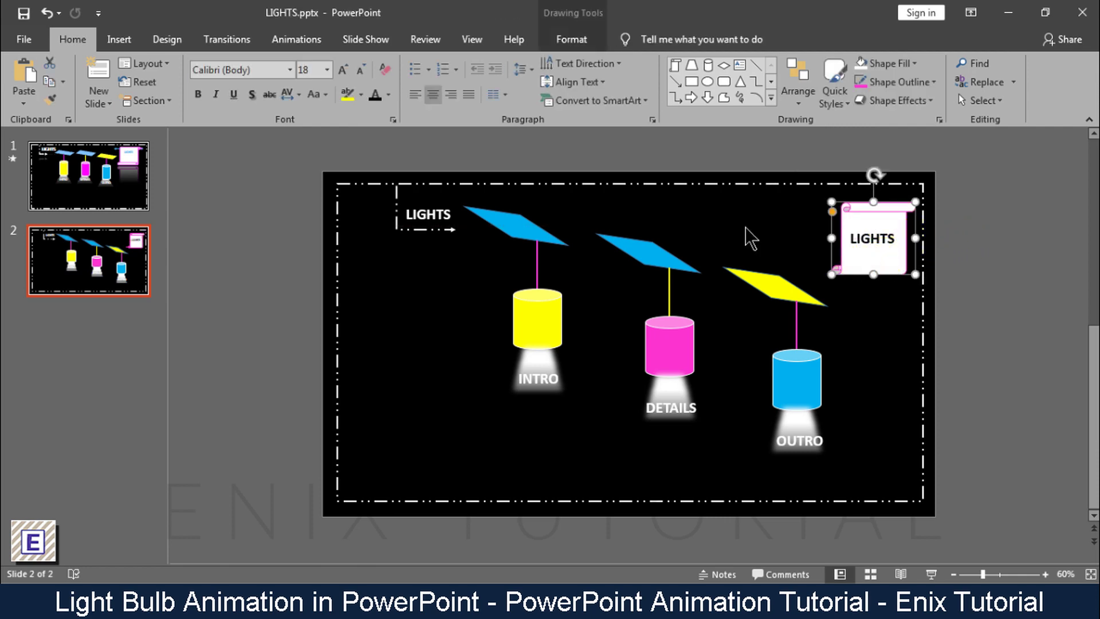
click(562, 43)
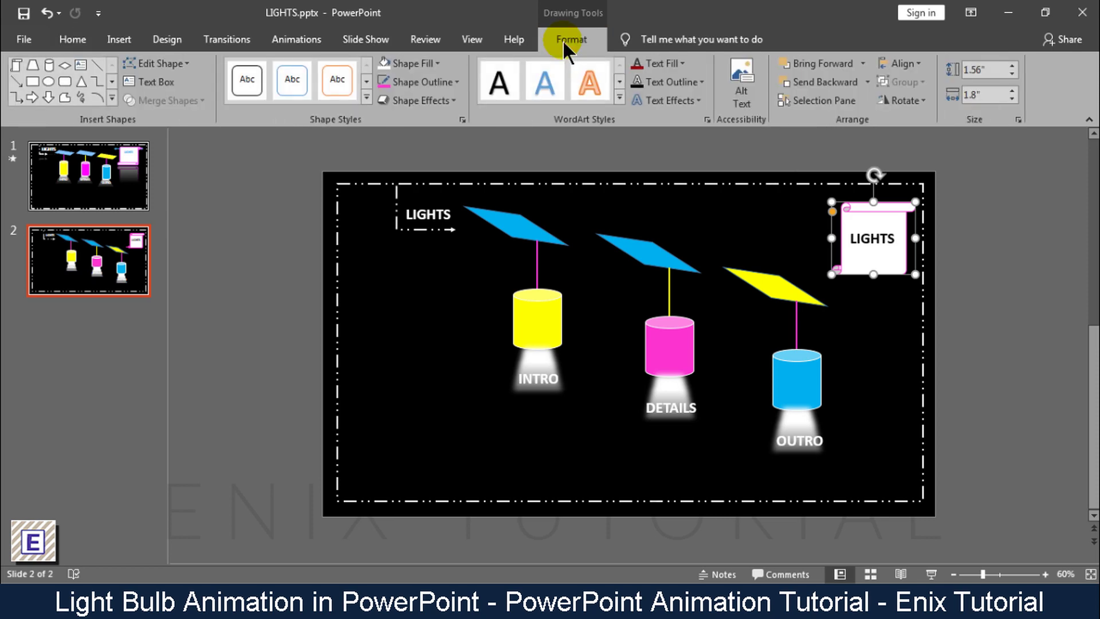
click(443, 107)
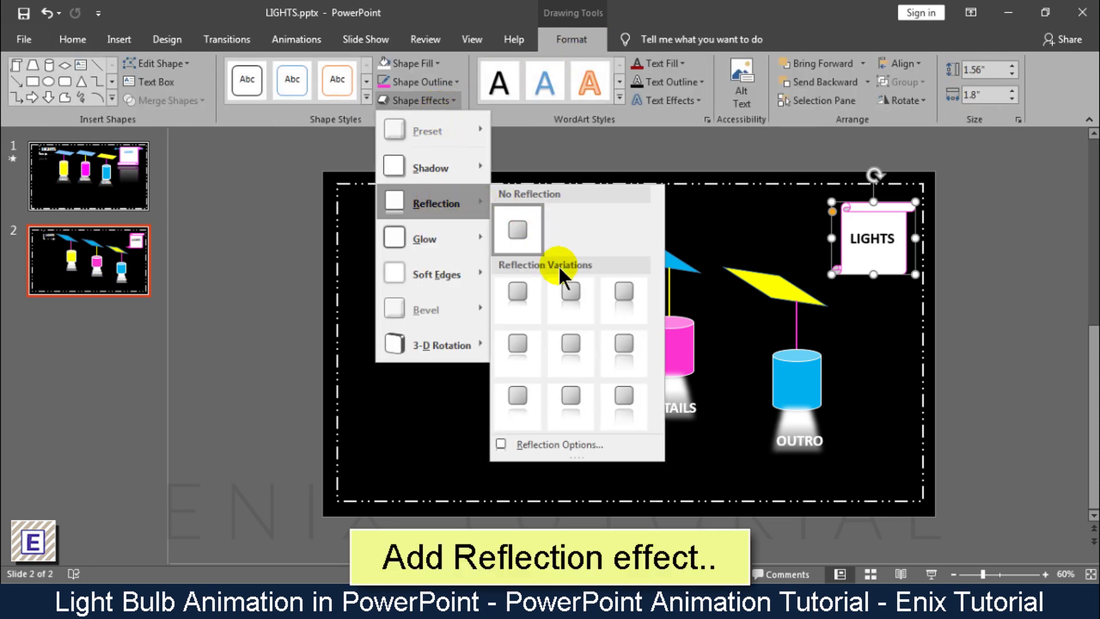
click(621, 391)
click(989, 303)
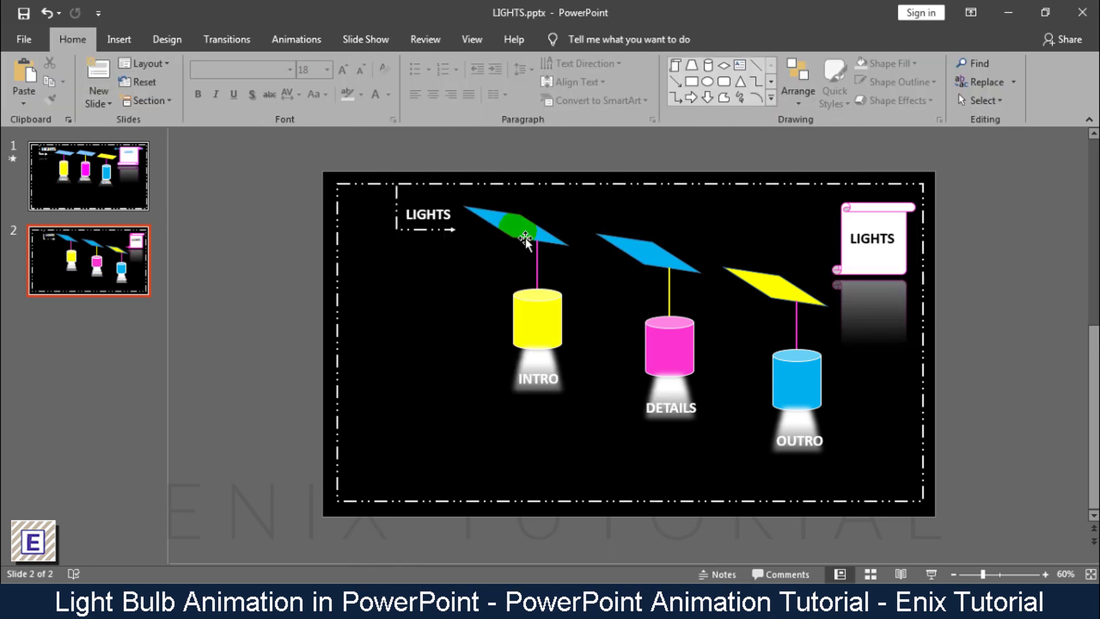
- Start inserting a connector line shape on slide 2
click(118, 39)
click(257, 86)
click(267, 221)
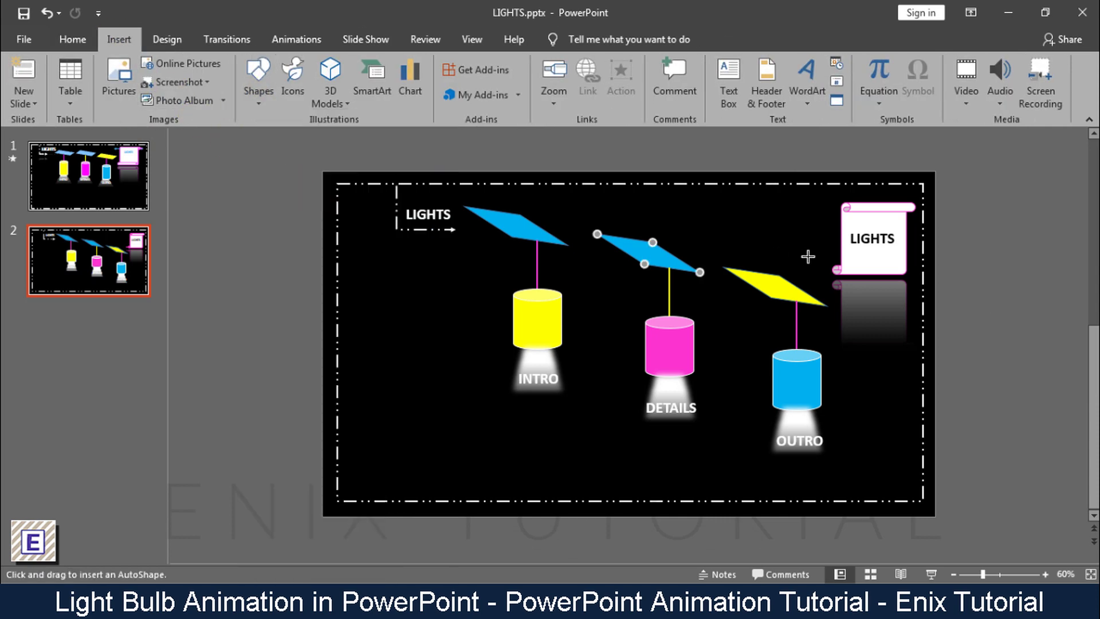